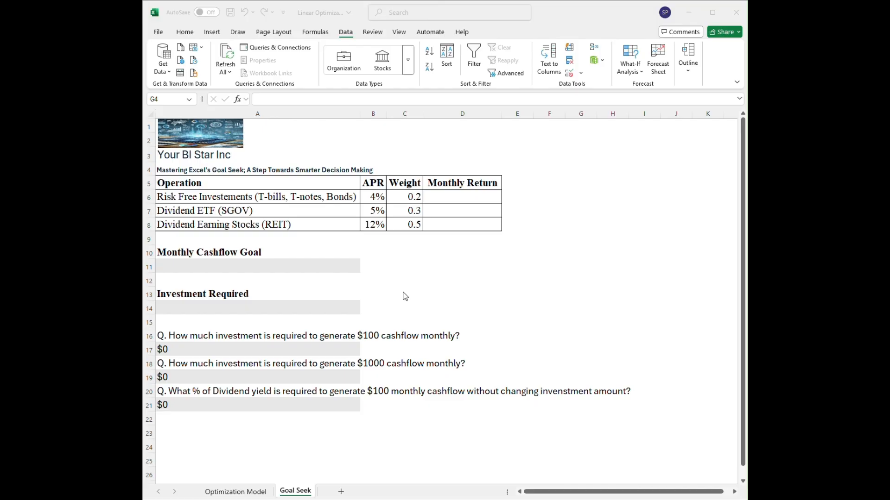
# Enter 10,000 as the starting amount under Investment Required in cell A14.
pyautogui.click(209, 310)
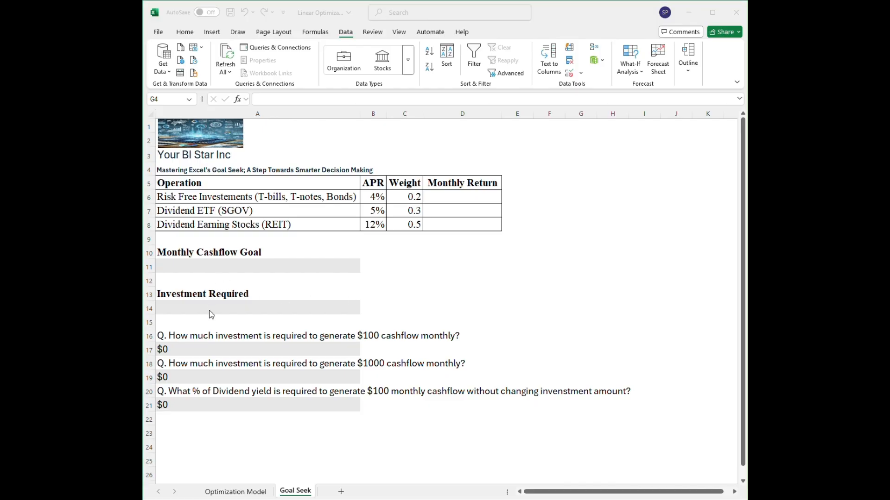
pyautogui.write('100,000')
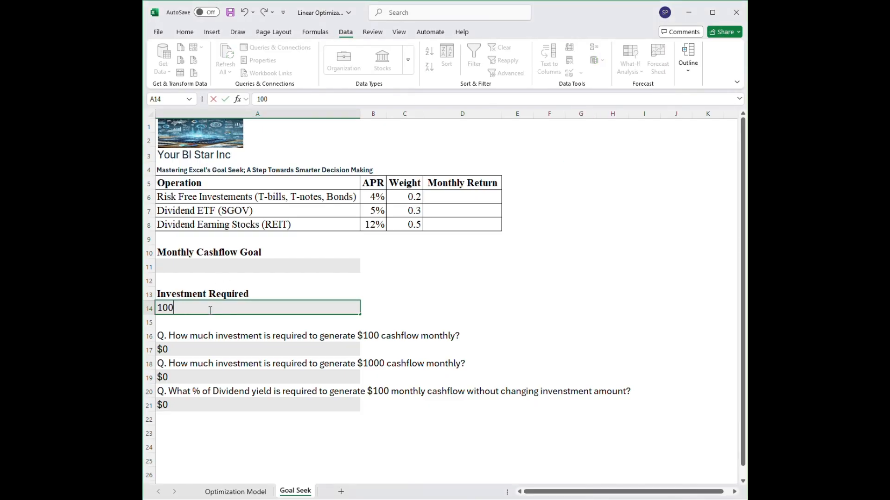
pyautogui.press('Return')
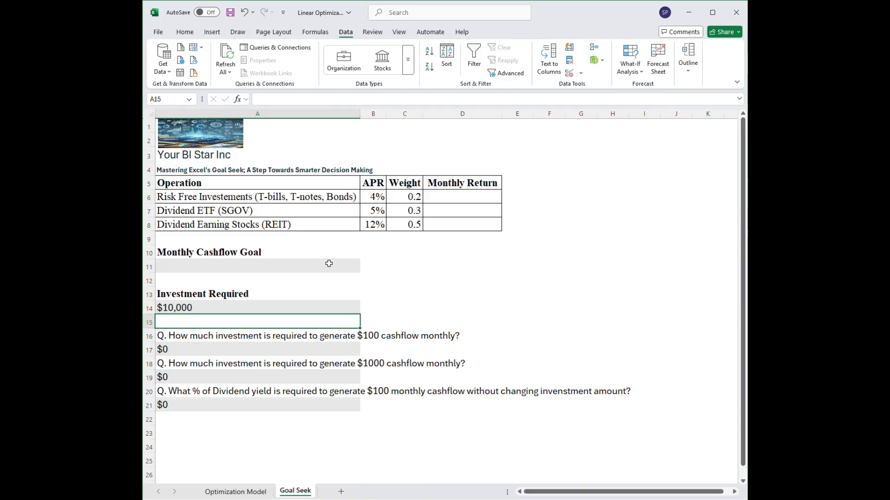
pyautogui.click(377, 227)
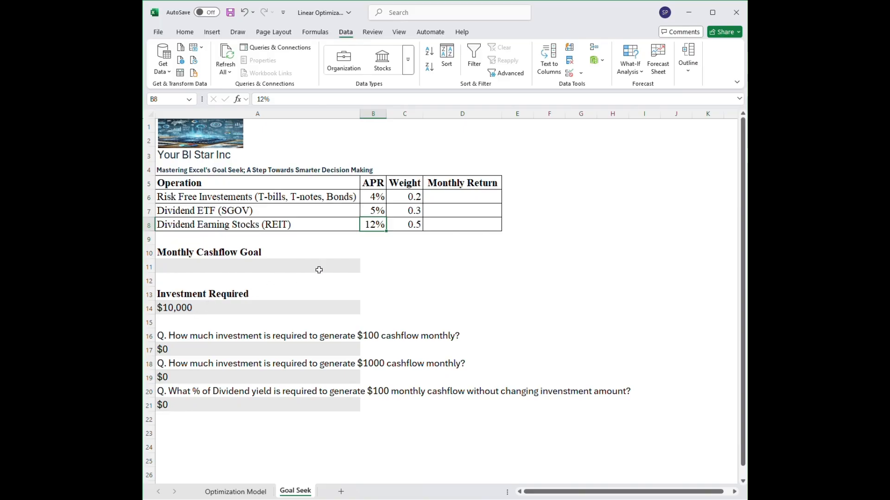
pyautogui.click(417, 267)
pyautogui.click(268, 196)
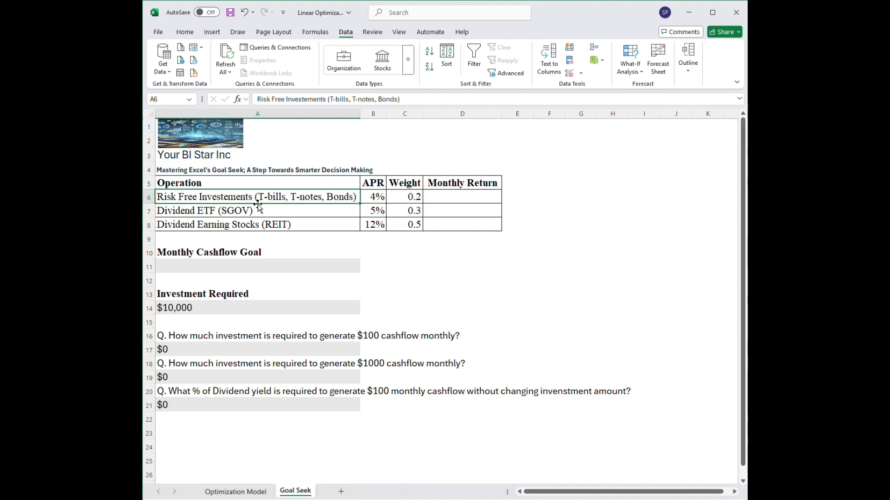
pyautogui.click(369, 199)
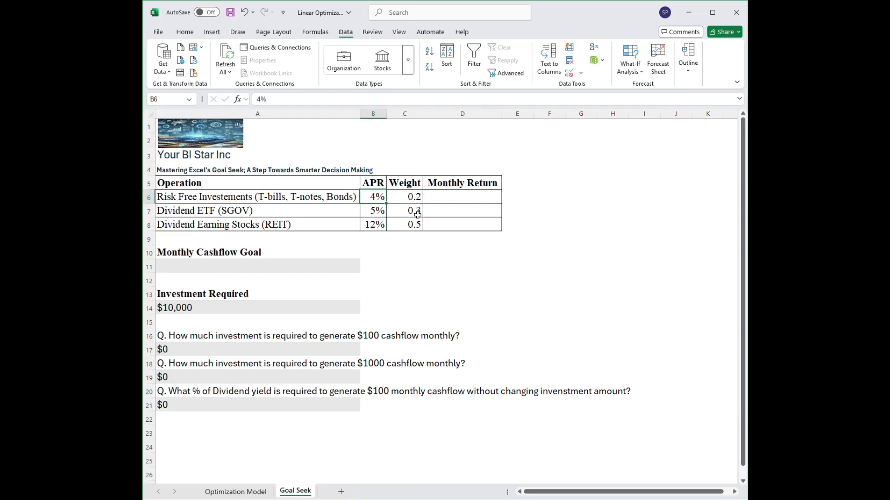
pyautogui.click(227, 214)
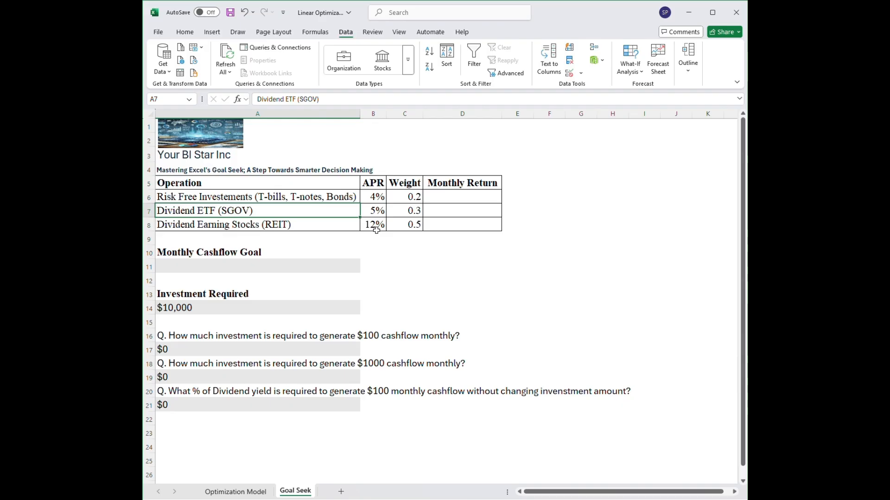
pyautogui.click(399, 201)
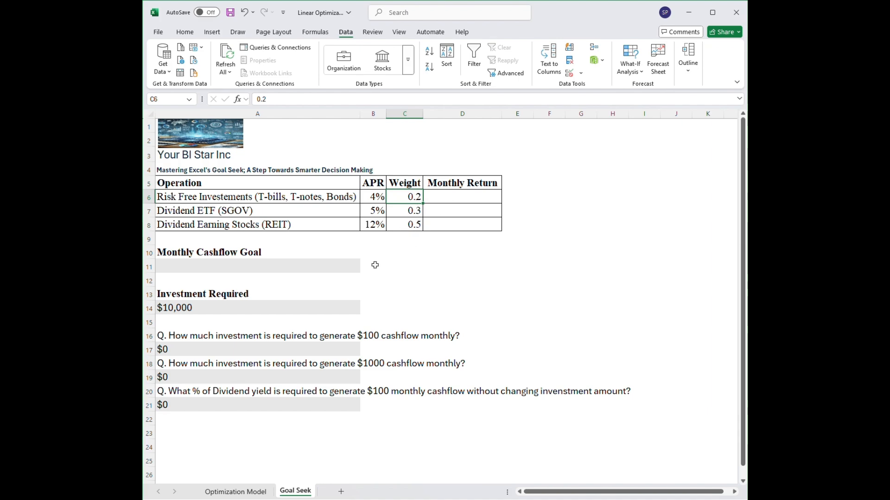
# In D6, enter the formula =$A$14*C6 to multiply the investment, as an absolute reference, by the risk-free weight.
pyautogui.click(434, 201)
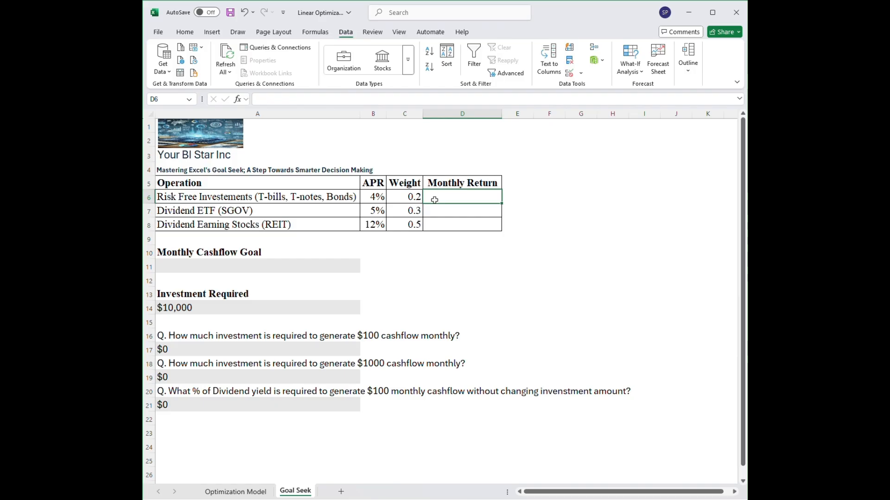
pyautogui.write('=')
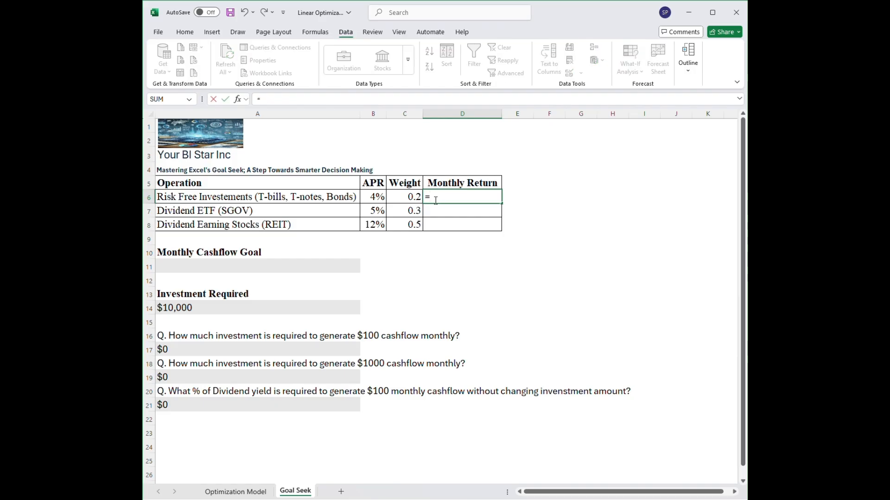
pyautogui.click(221, 305)
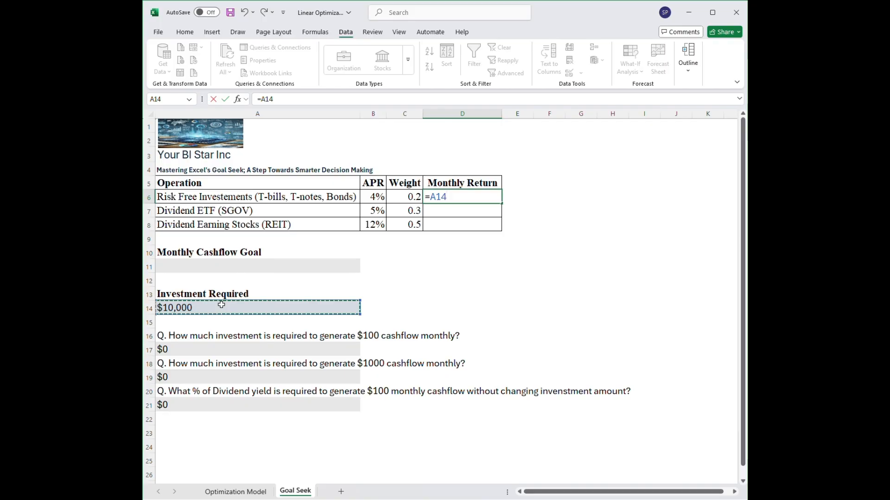
pyautogui.press('F4')
pyautogui.write('*')
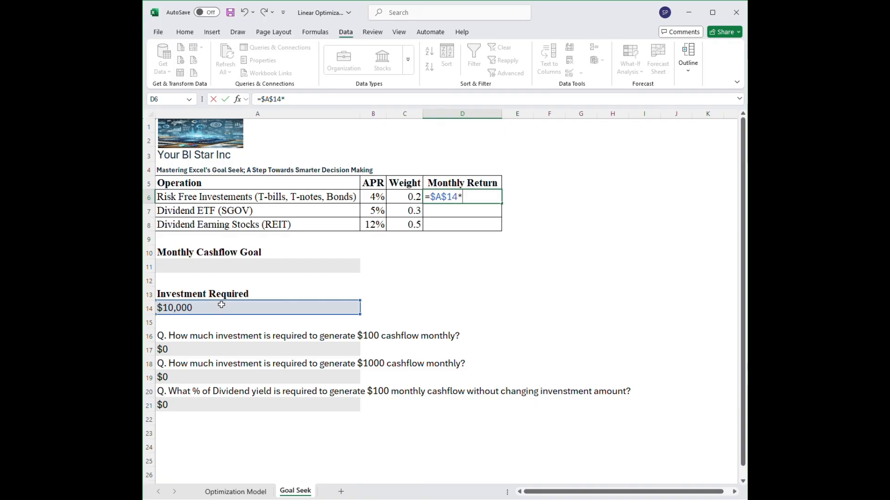
pyautogui.click(412, 196)
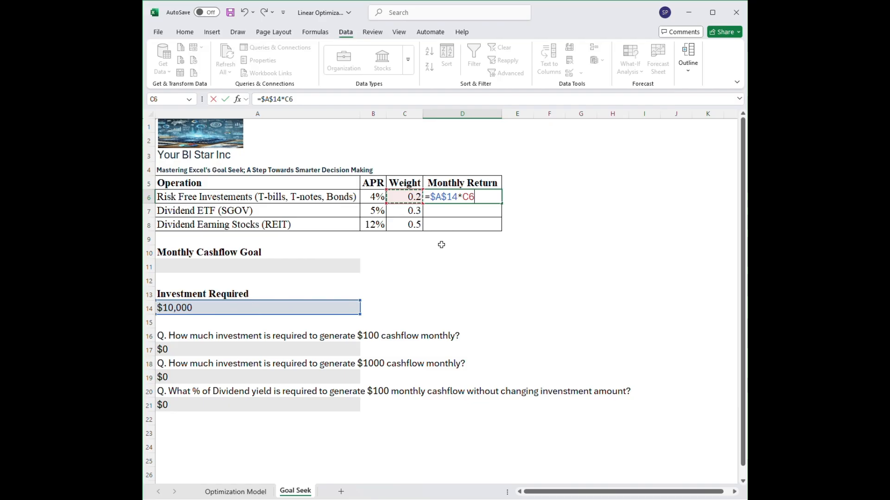
pyautogui.press('Return')
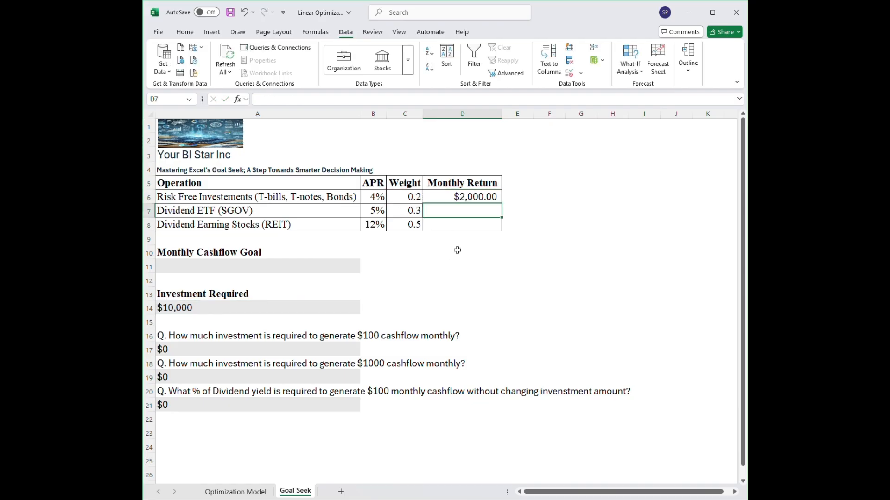
# Extend the D6 formula with the monthly rate so it reads =$A$14*C6*(B6/12).
pyautogui.click(467, 196)
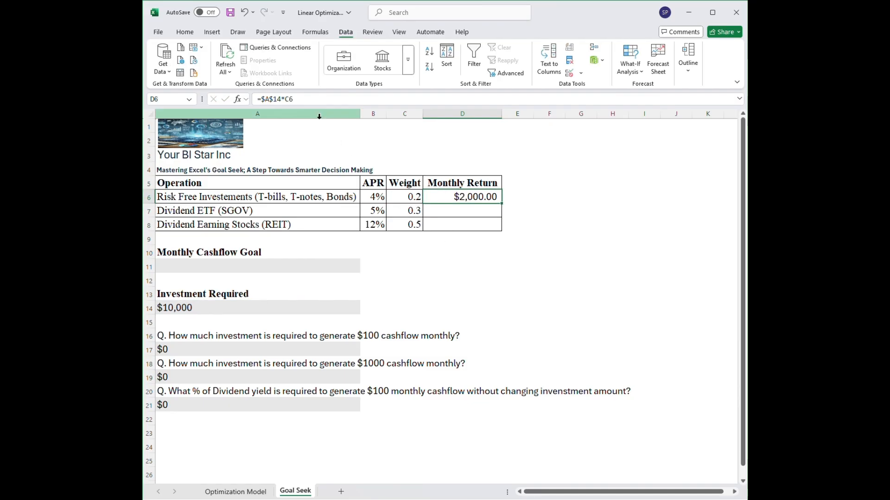
pyautogui.click(307, 99)
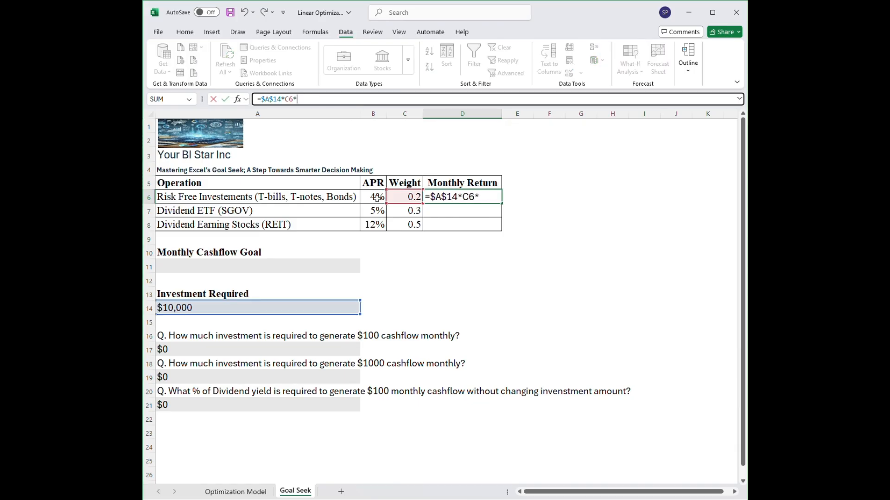
pyautogui.click(377, 197)
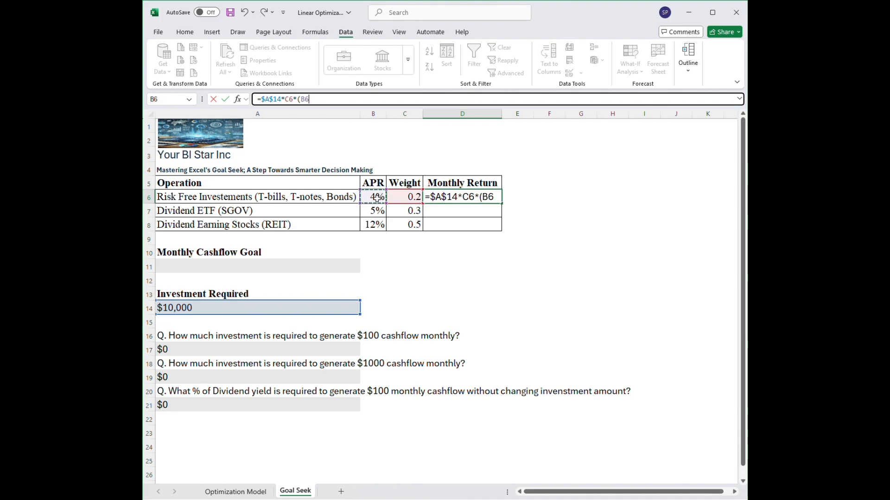
pyautogui.write('/12)')
pyautogui.press('Return')
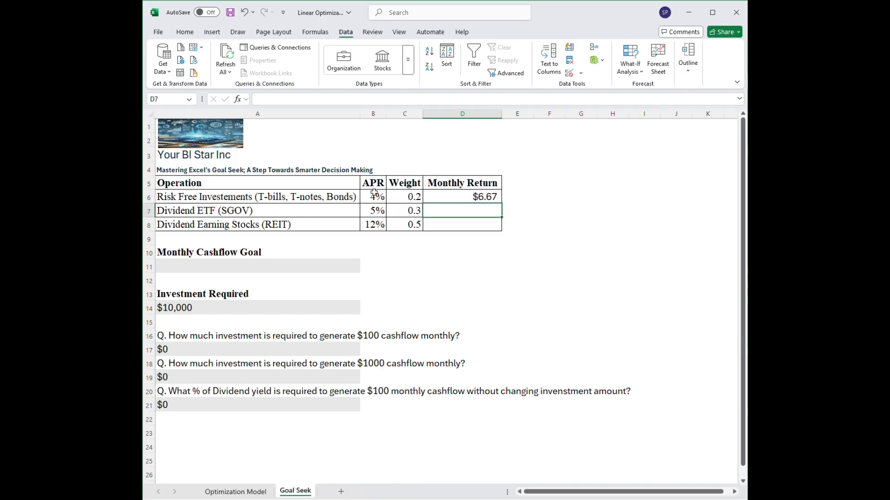
# Fill the D6 monthly return formula down through D8 for the other two investments.
pyautogui.click(487, 197)
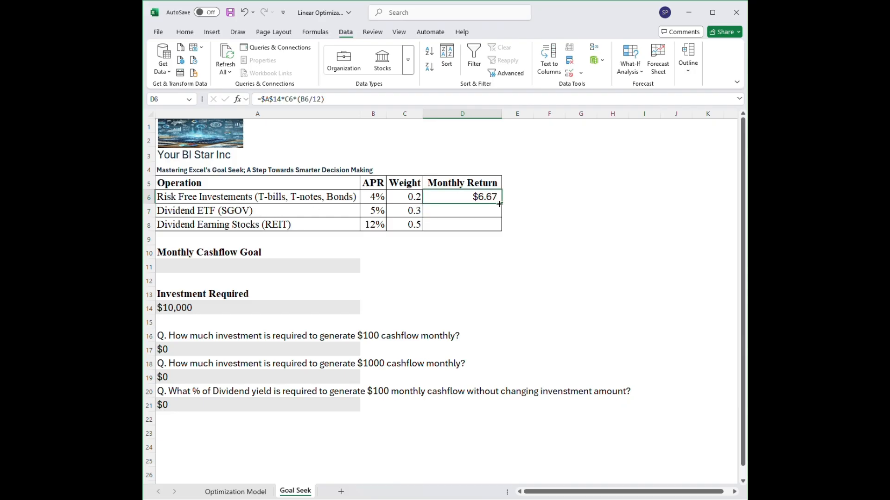
pyautogui.doubleClick(499, 204)
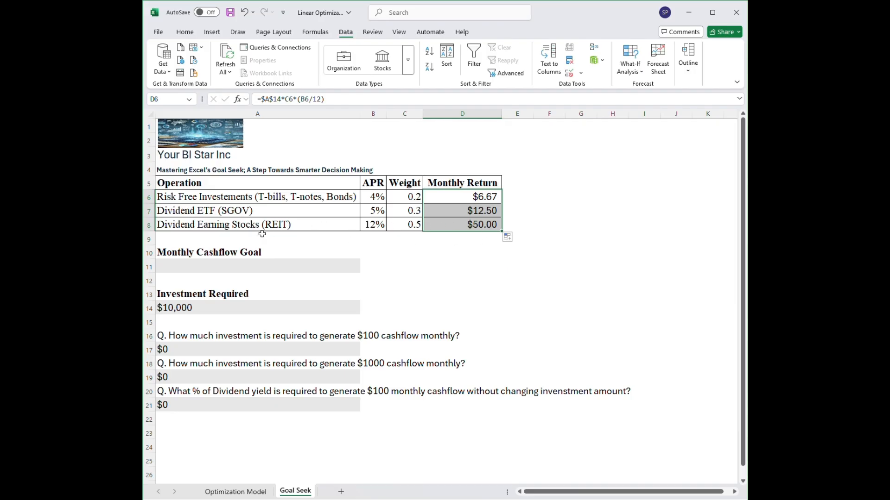
pyautogui.click(423, 256)
pyautogui.click(480, 197)
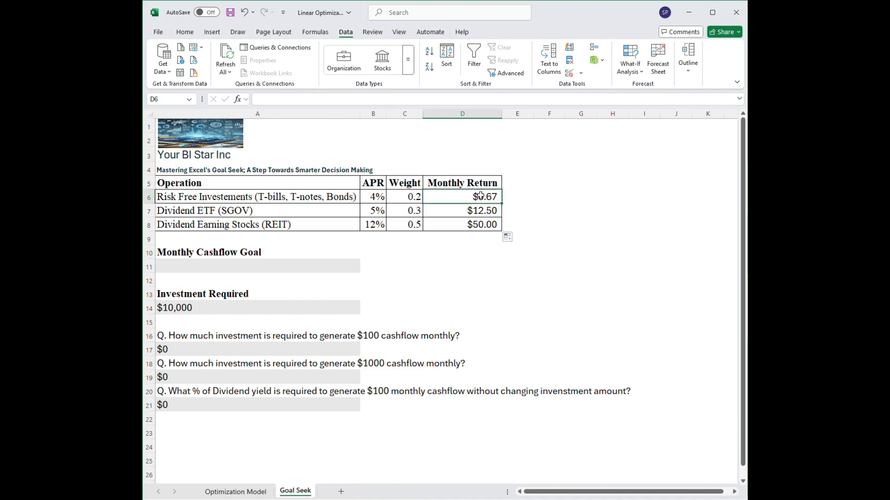
# Total the three monthly returns under Monthly Cashflow Goal with =SUM(D6:D8) in cell A11.
pyautogui.doubleClick(210, 265)
pyautogui.write('=sum')
pyautogui.press('Tab')
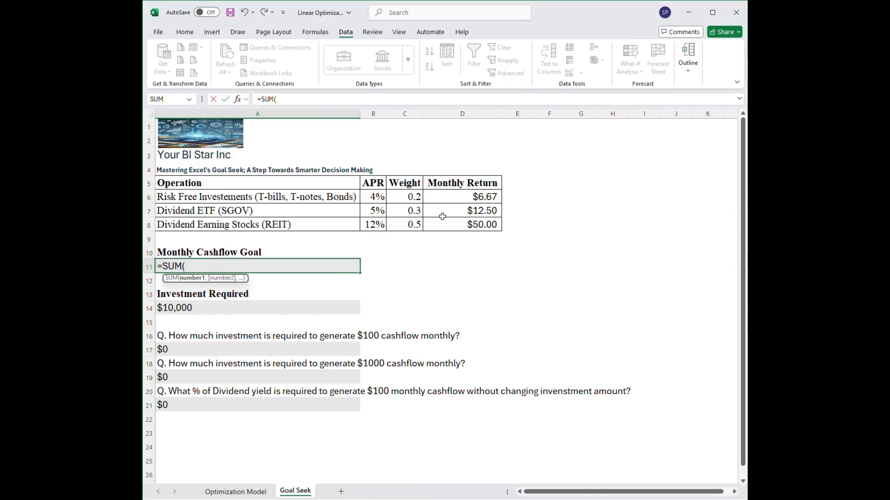
pyautogui.click(452, 197)
pyautogui.moveTo(452, 197); pyautogui.dragTo(455, 227)
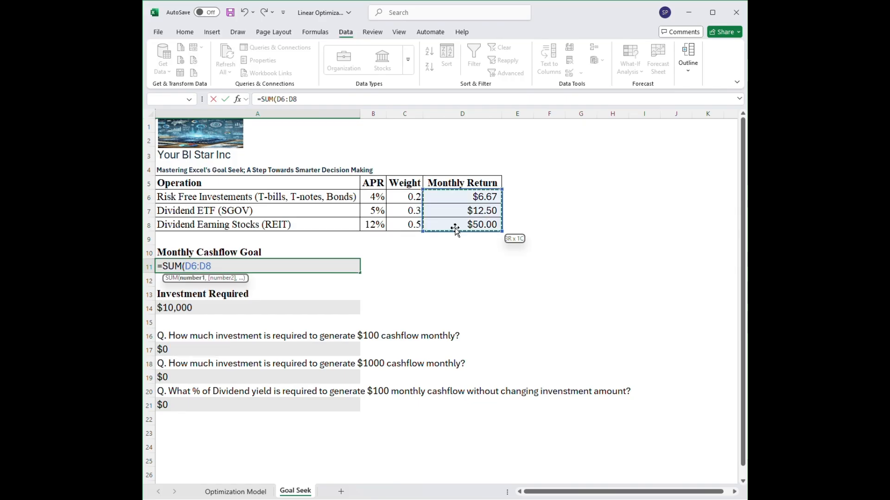
pyautogui.write(')')
pyautogui.press('Return')
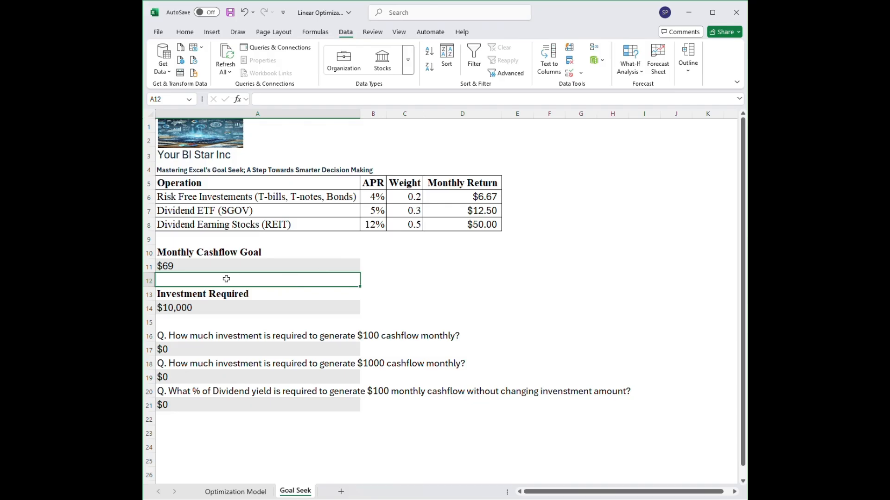
# Format the Monthly Cashflow Goal amount in A11 to show two decimal places.
pyautogui.click(189, 265)
pyautogui.click(183, 33)
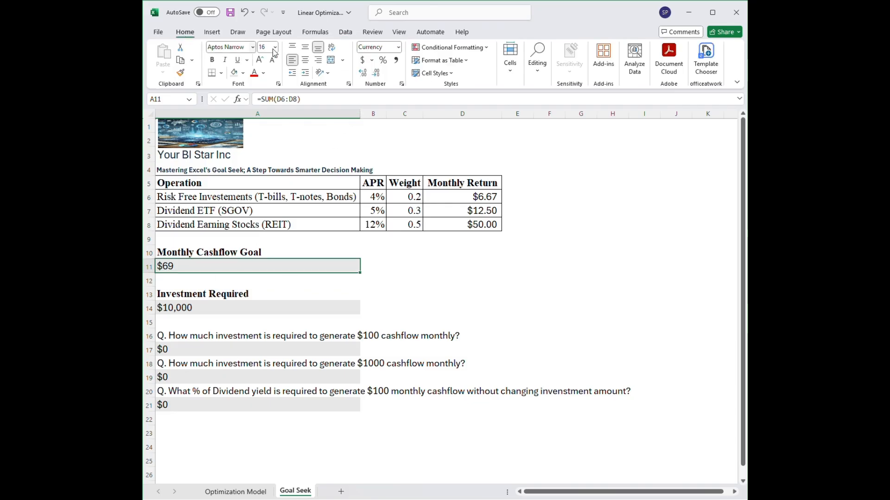
pyautogui.click(363, 73)
pyautogui.click(363, 73)
pyautogui.click(413, 277)
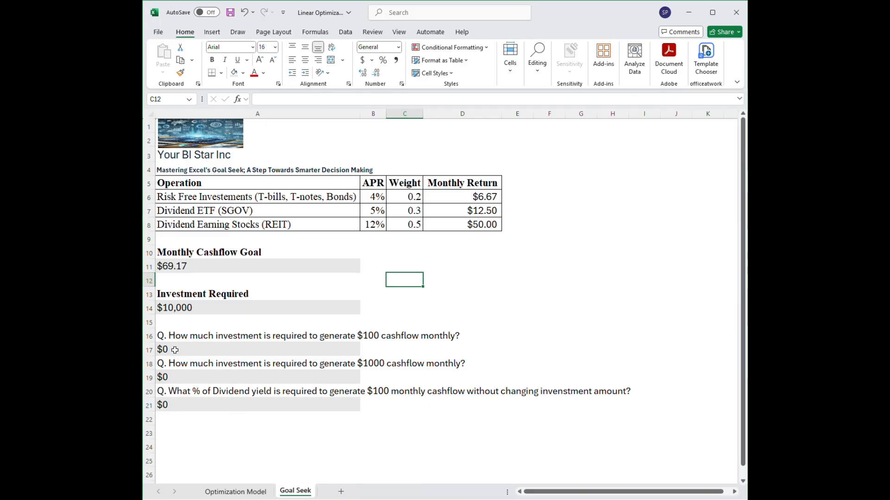
pyautogui.click(161, 338)
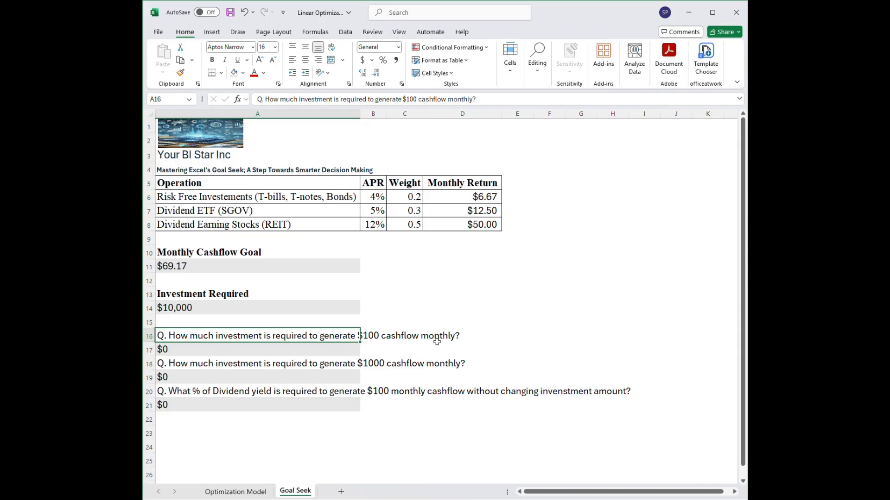
pyautogui.click(206, 271)
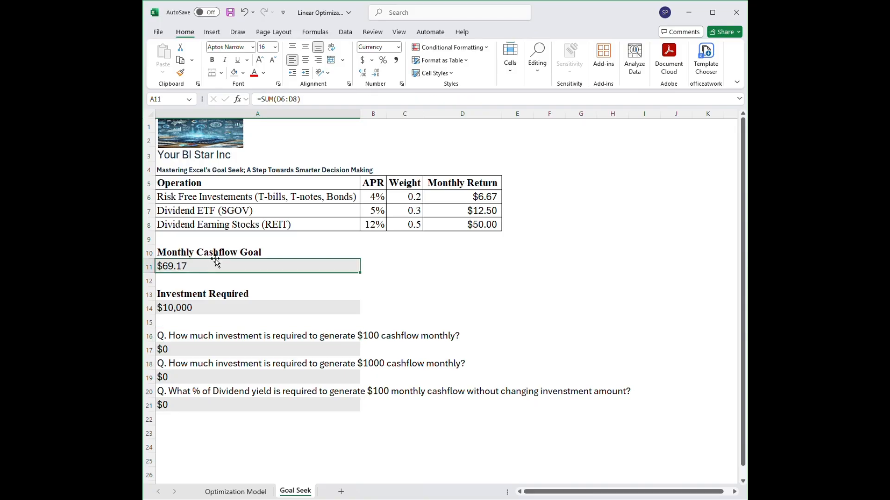
pyautogui.click(207, 308)
# Run Goal Seek to set cashflow cell A11 to 100 by changing investment cell A14, and keep the solution.
pyautogui.click(206, 271)
pyautogui.click(343, 35)
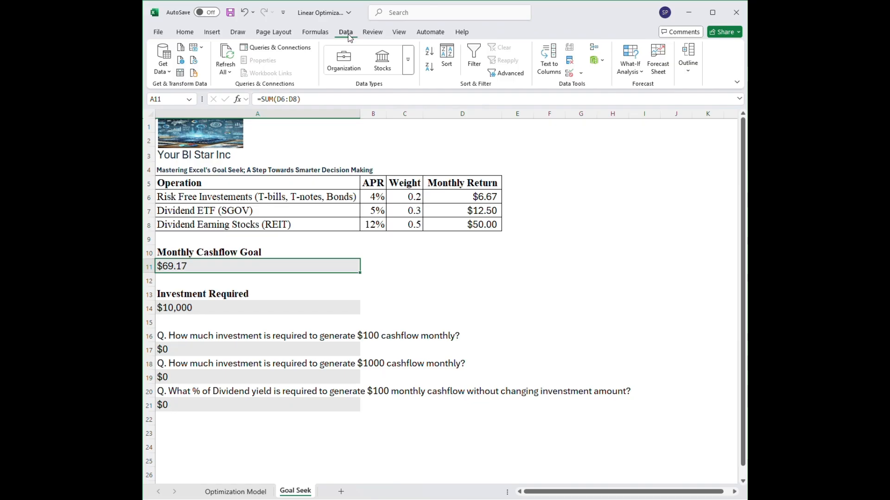
pyautogui.click(642, 74)
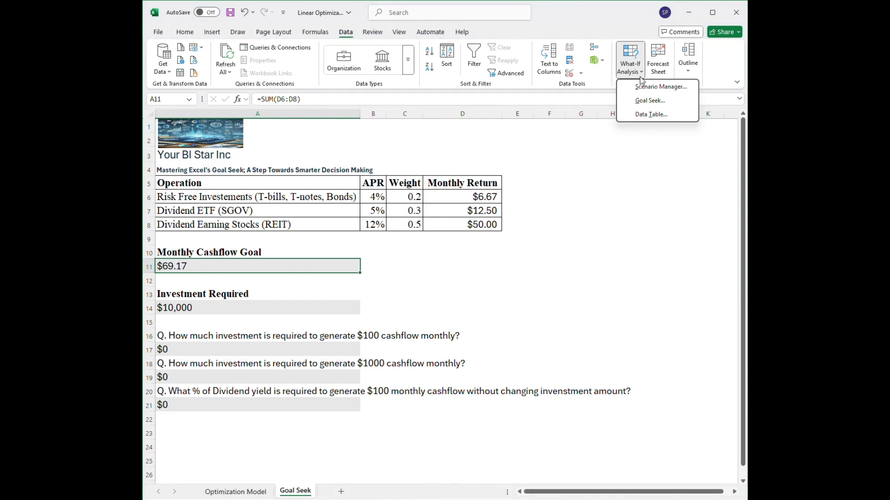
pyautogui.click(649, 100)
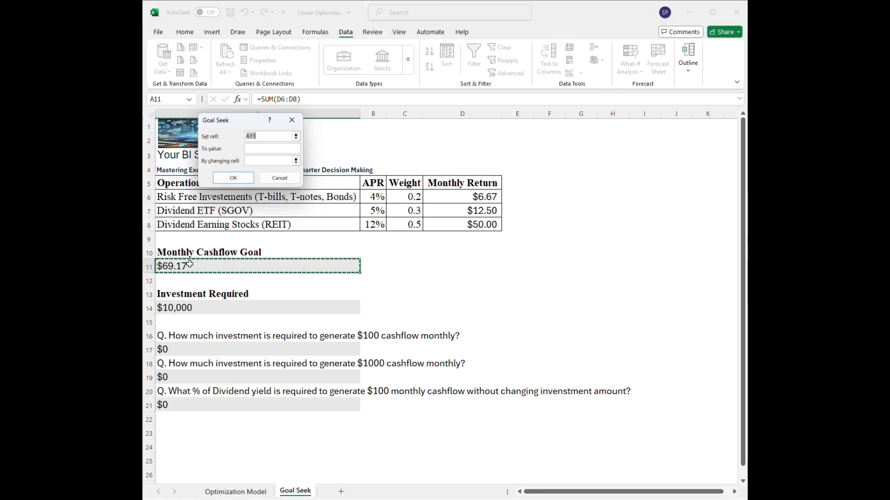
pyautogui.click(255, 148)
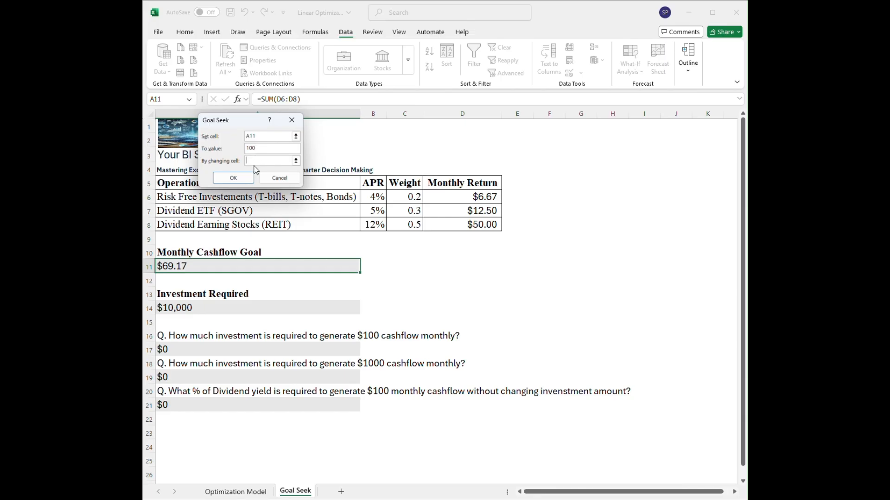
pyautogui.click(175, 308)
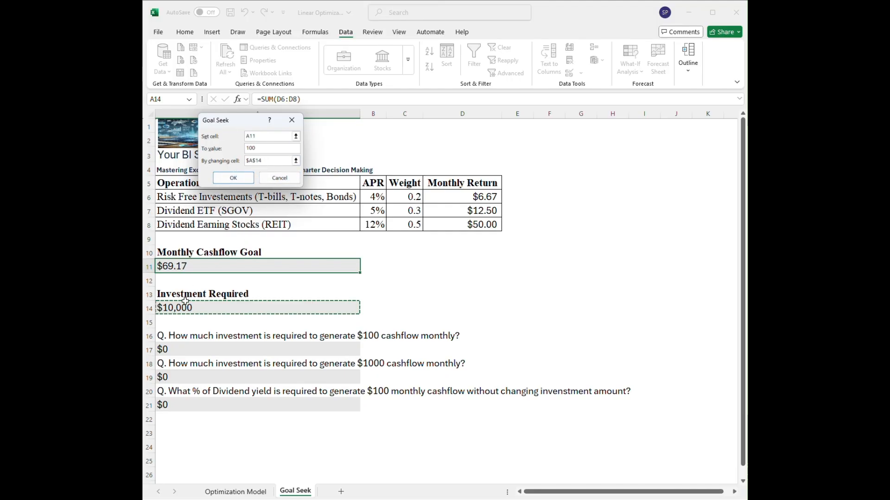
pyautogui.click(233, 178)
pyautogui.click(231, 177)
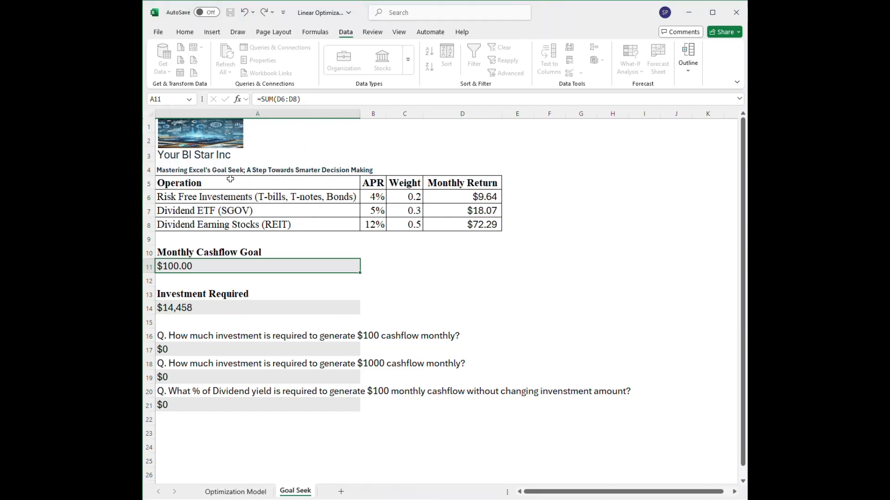
pyautogui.click(178, 307)
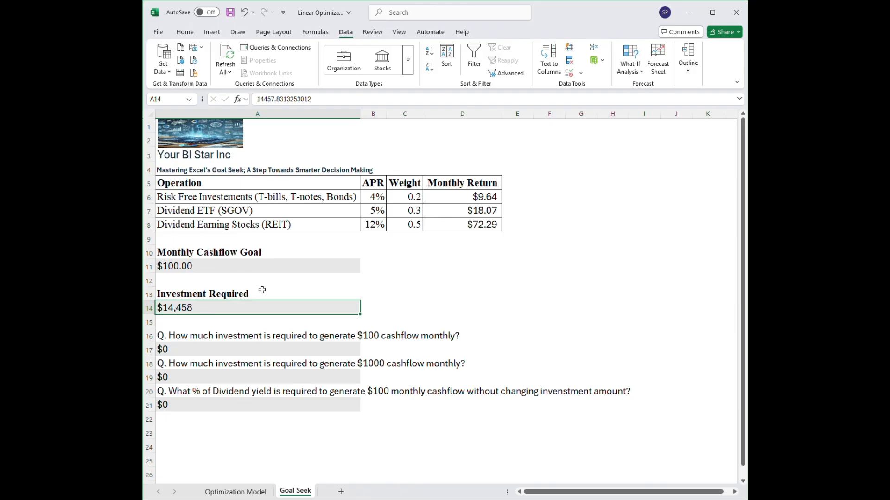
# Run Goal Seek to set cashflow cell A11 to 1000 by changing investment cell A14, and keep the solution.
pyautogui.click(169, 266)
pyautogui.click(180, 310)
pyautogui.click(227, 265)
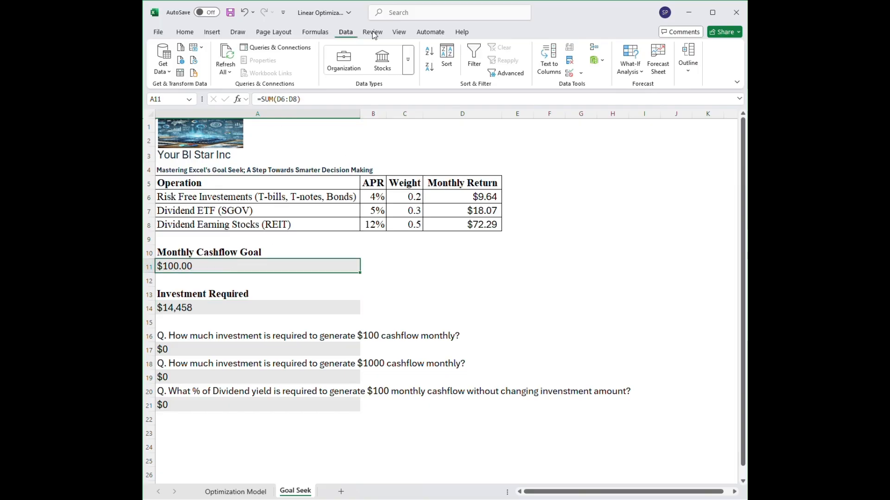
pyautogui.click(632, 69)
pyautogui.click(648, 101)
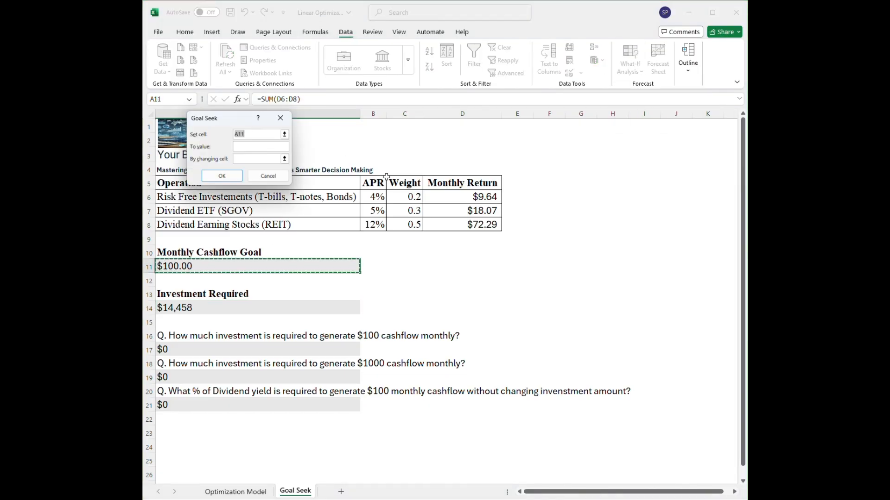
pyautogui.click(257, 147)
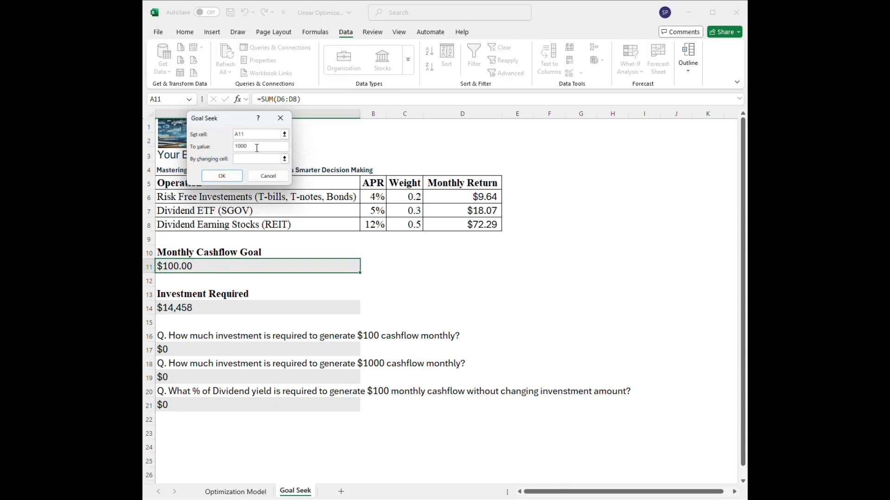
pyautogui.click(180, 309)
pyautogui.click(223, 178)
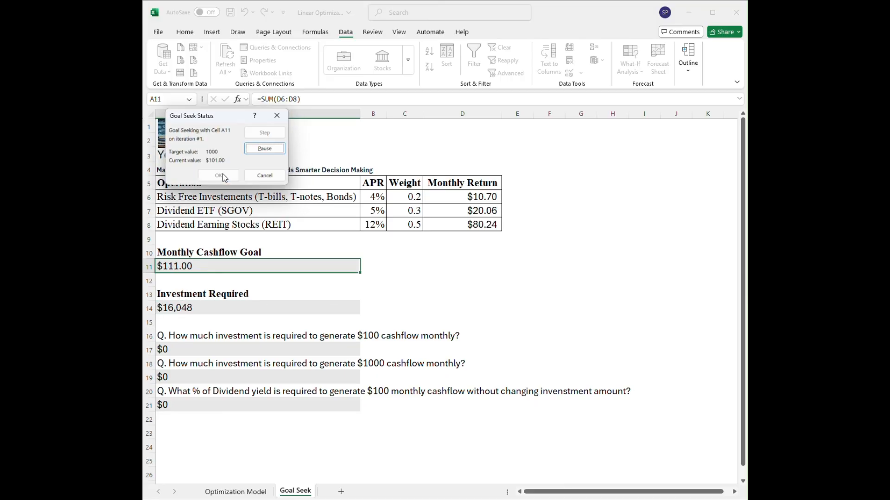
pyautogui.click(224, 175)
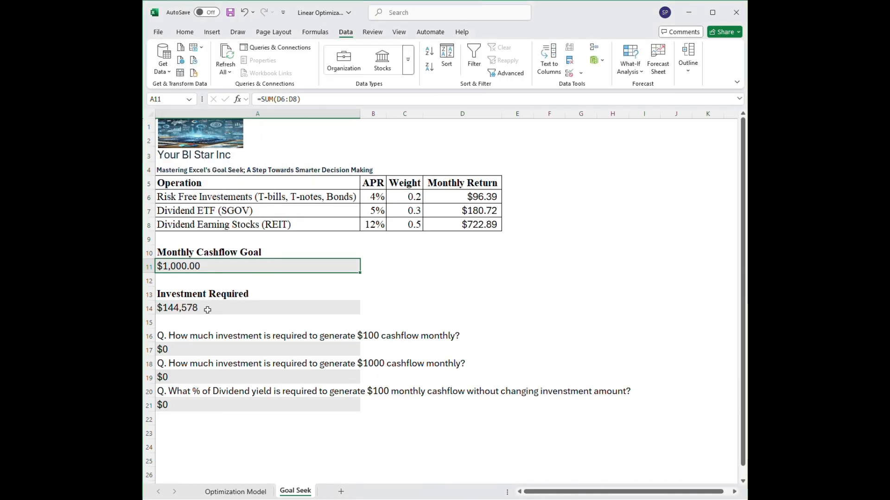
pyautogui.click(209, 309)
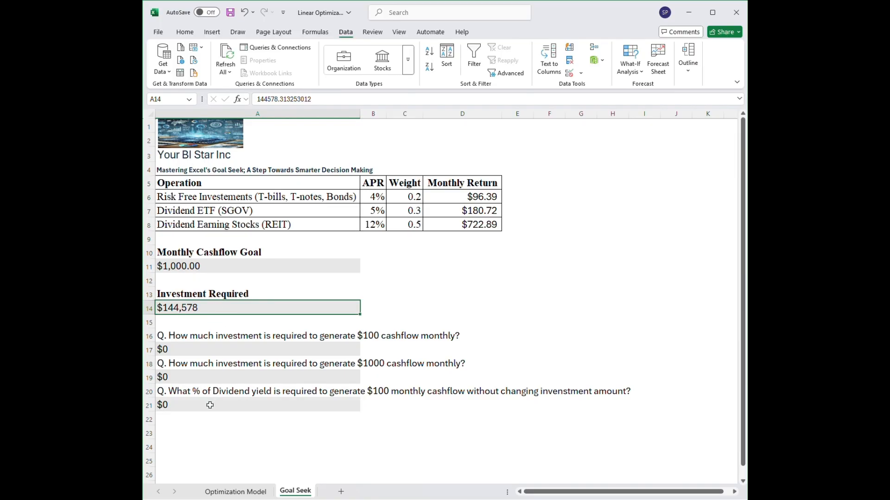
# Review the dividend yield question in row 20 and set the Investment Required amount in A14 to 10000.
pyautogui.click(152, 392)
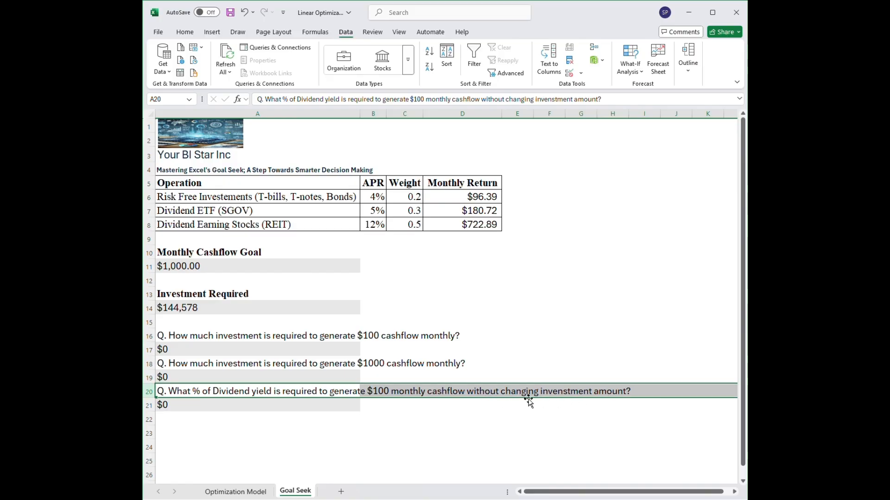
pyautogui.click(223, 269)
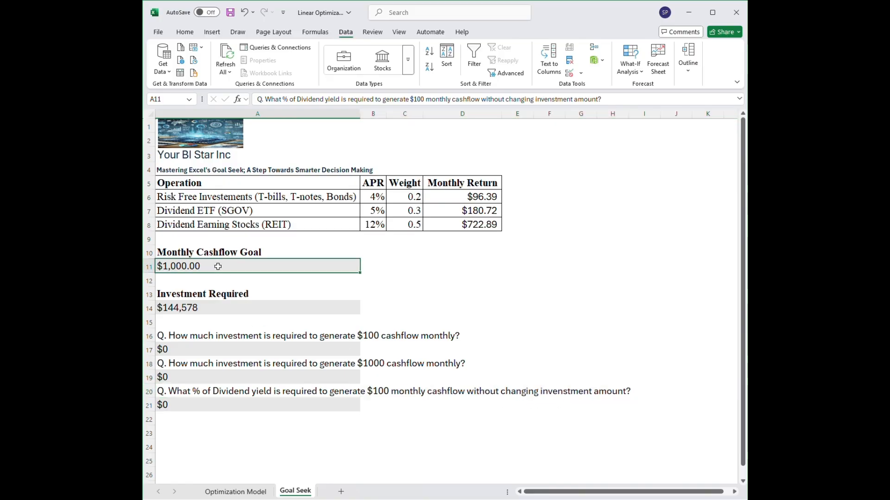
pyautogui.doubleClick(207, 307)
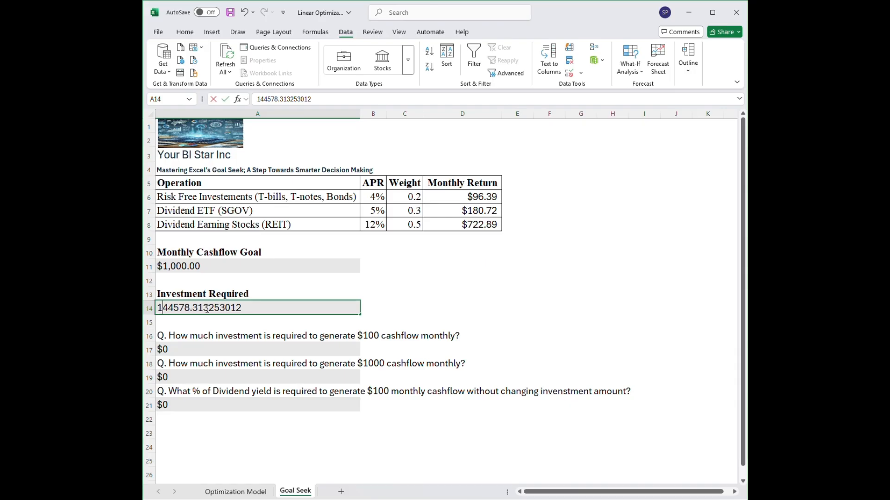
pyautogui.write('10000')
pyautogui.press('Return')
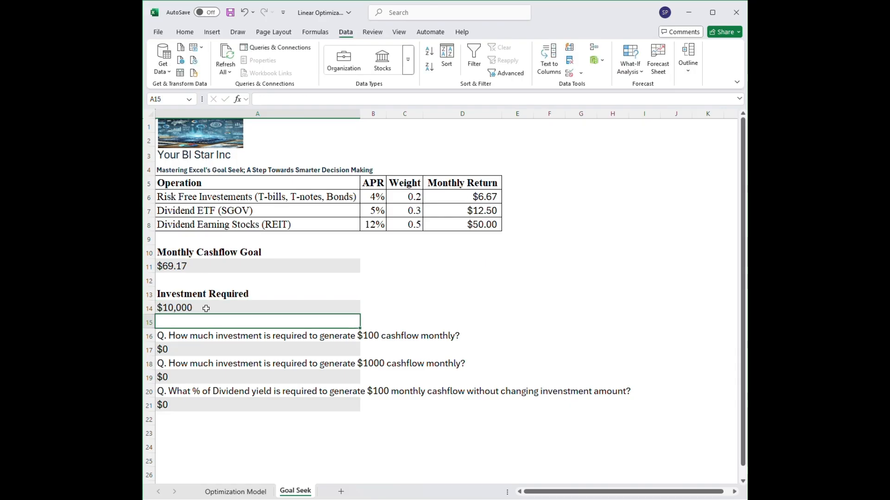
# Run Goal Seek to set cashflow cell A11 to 100 by changing the Dividend Earning Stocks APR in B8, and keep the solution.
pyautogui.click(198, 266)
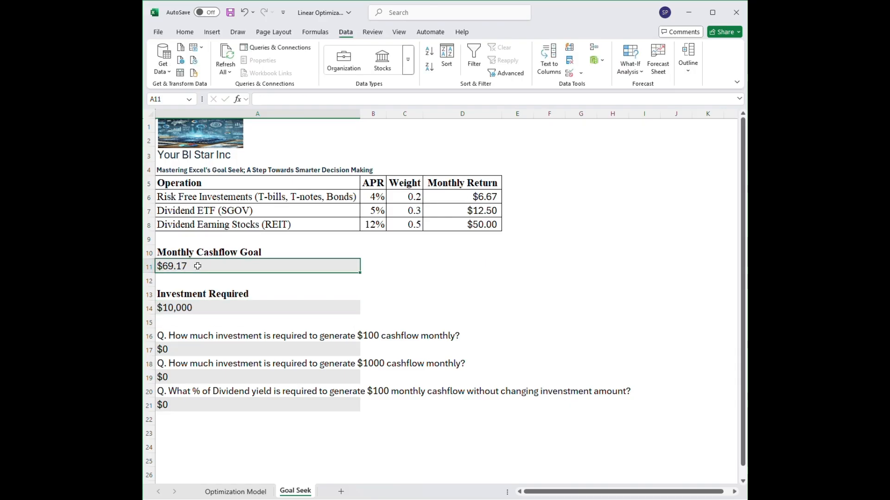
pyautogui.click(374, 225)
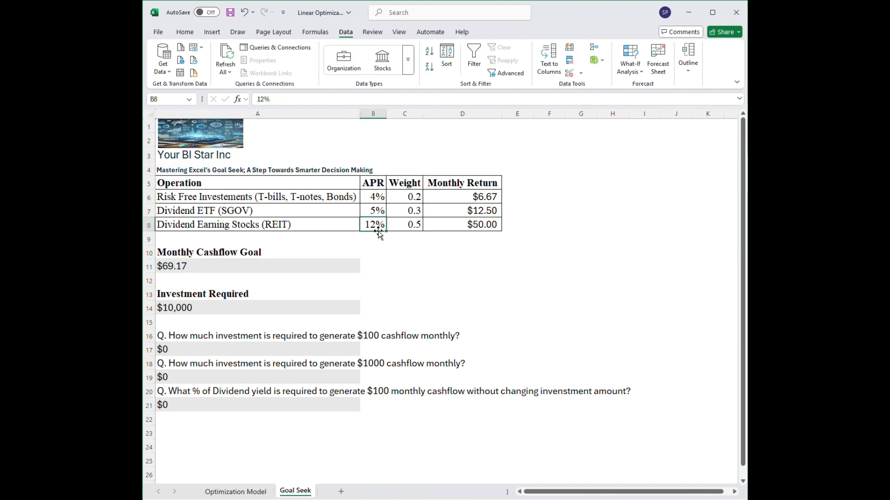
pyautogui.click(210, 268)
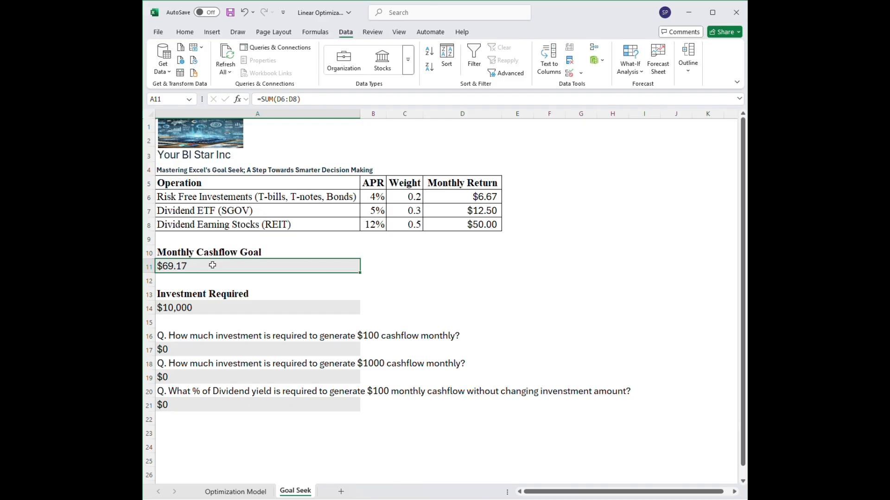
pyautogui.click(630, 67)
pyautogui.click(644, 100)
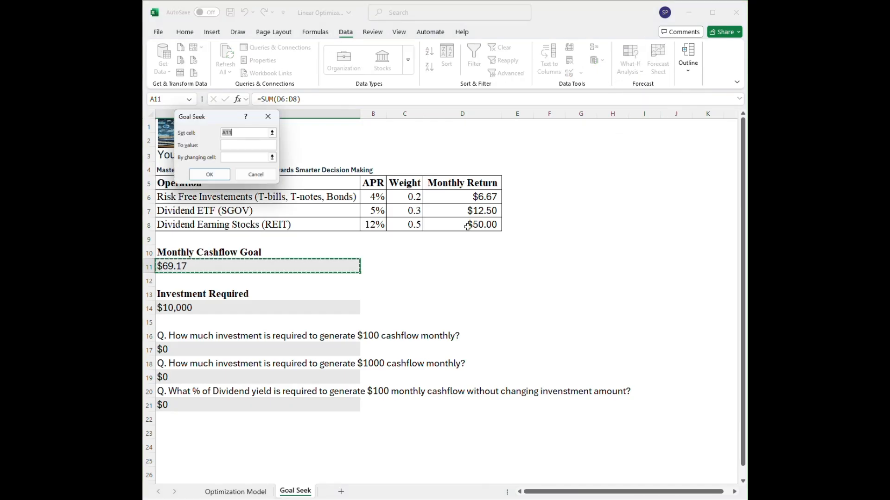
pyautogui.click(234, 144)
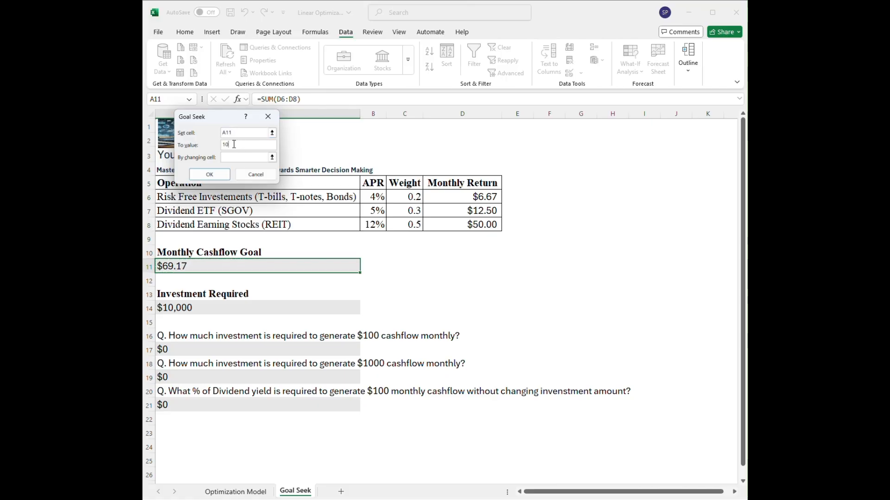
pyautogui.click(232, 158)
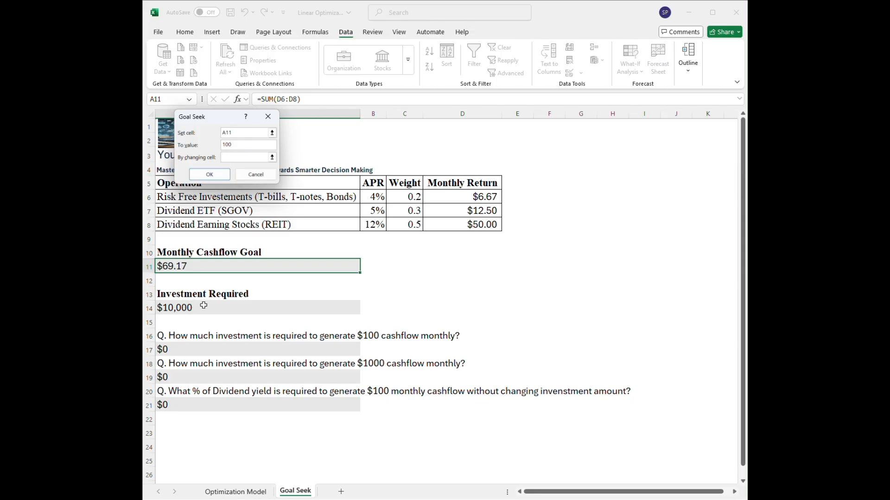
pyautogui.click(371, 225)
pyautogui.click(220, 177)
pyautogui.click(216, 173)
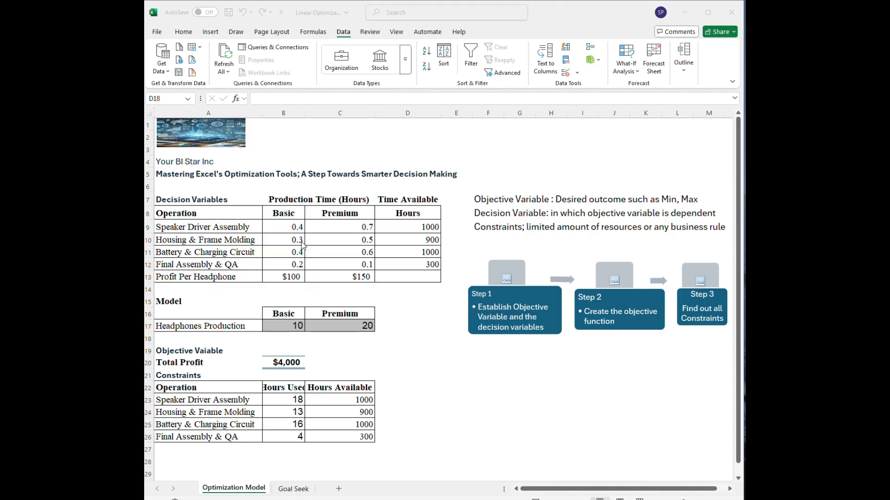
# Examine the operations, the Basic and Premium production times, and the available hours in the Optimization Model's decision variables table.
pyautogui.click(241, 227)
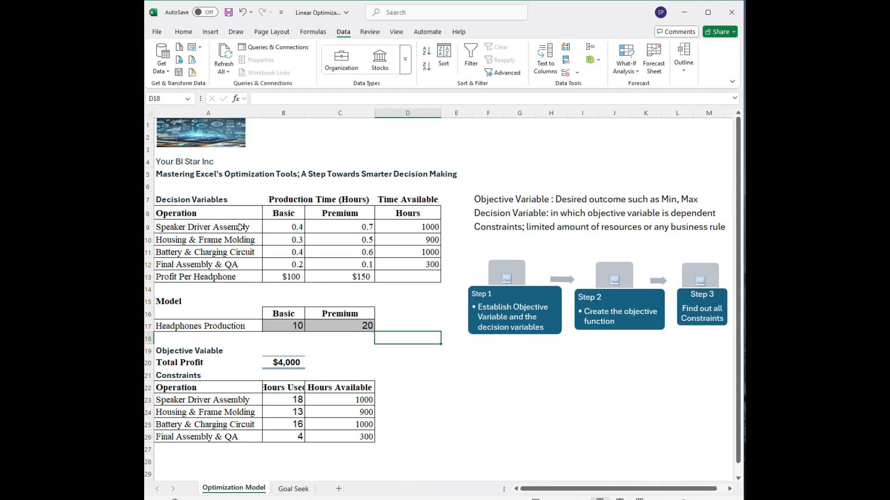
pyautogui.click(234, 227)
pyautogui.moveTo(232, 227); pyautogui.dragTo(231, 263)
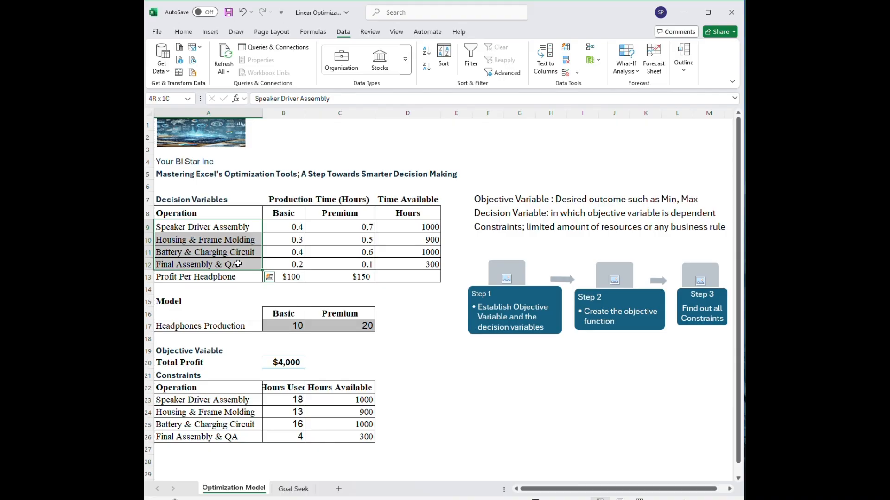
pyautogui.moveTo(284, 210); pyautogui.dragTo(354, 214)
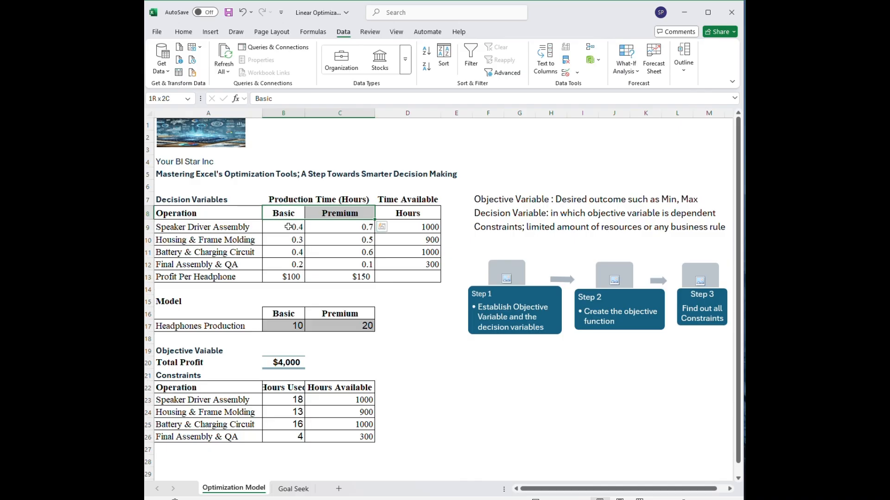
pyautogui.click(288, 227)
pyautogui.moveTo(293, 232); pyautogui.dragTo(354, 264)
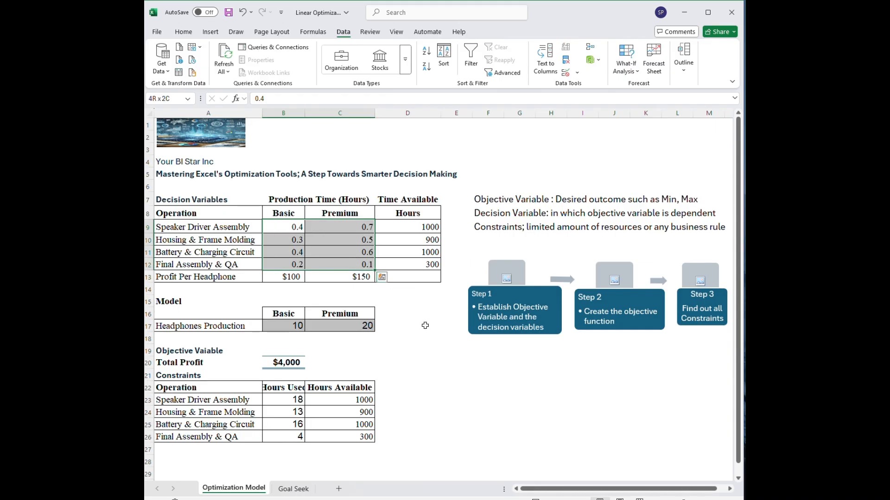
pyautogui.click(408, 313)
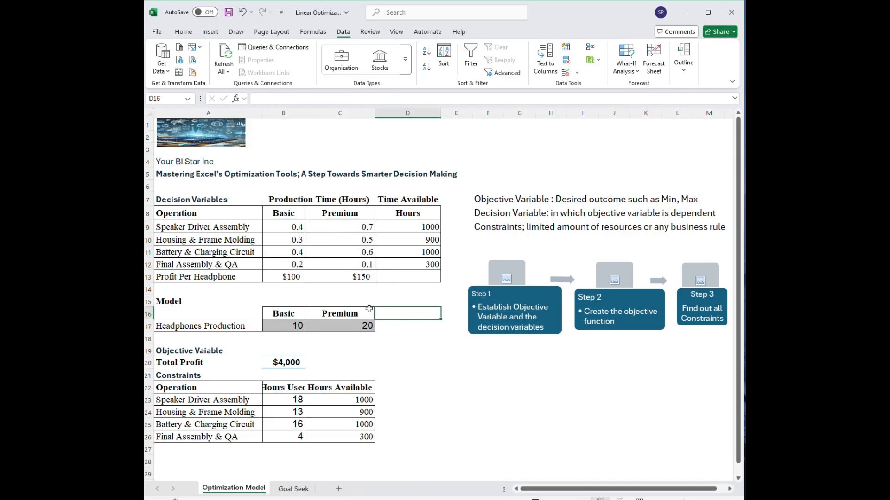
pyautogui.moveTo(408, 227); pyautogui.dragTo(416, 265)
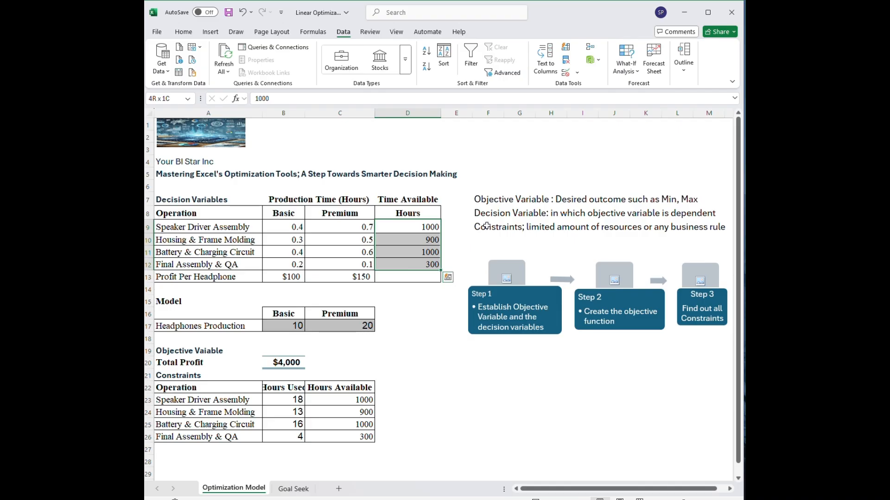
pyautogui.click(558, 17)
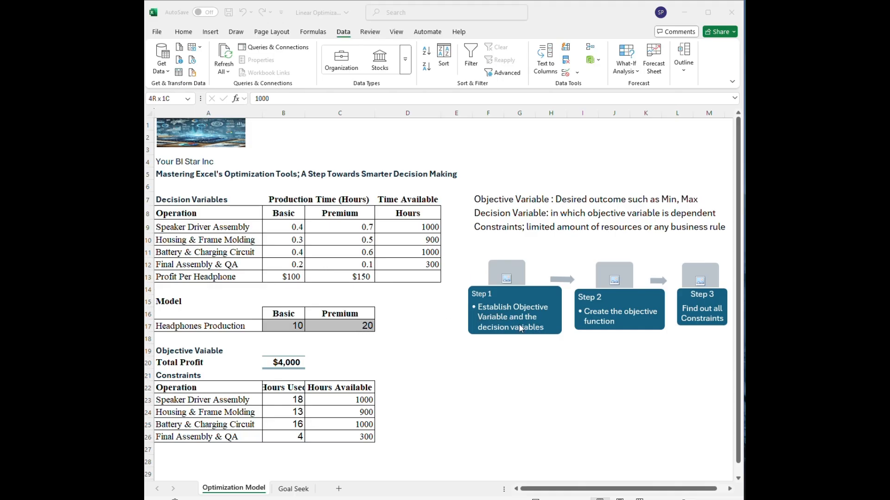
# Examine the Total Profit objective and the headphones production cells alongside the production times and available hours.
pyautogui.click(226, 302)
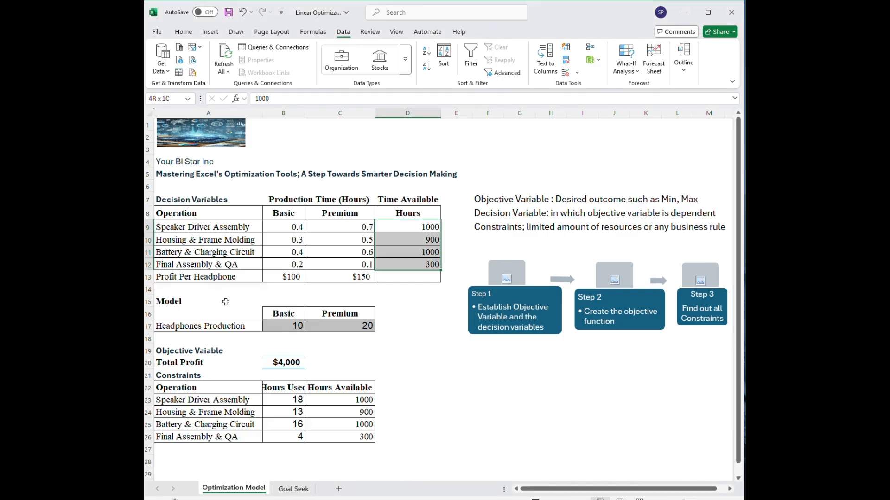
pyautogui.click(226, 301)
pyautogui.moveTo(163, 350); pyautogui.dragTo(306, 368)
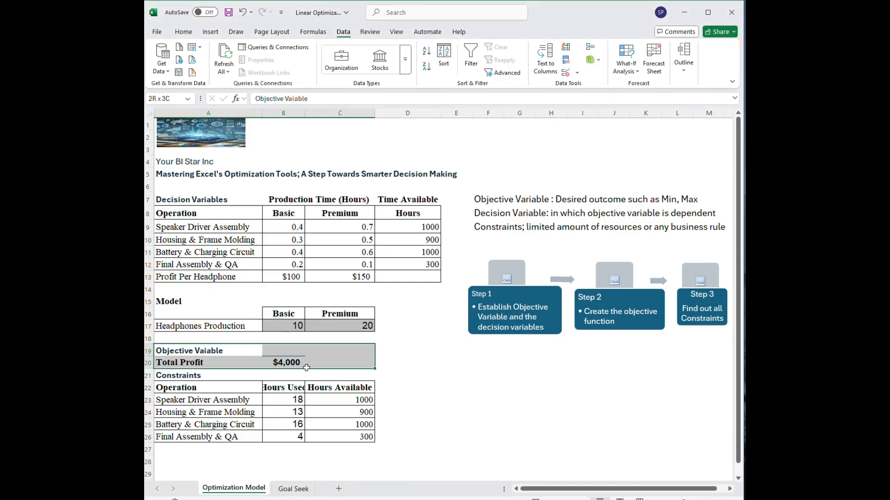
pyautogui.click(390, 327)
pyautogui.click(388, 333)
pyautogui.moveTo(388, 332); pyautogui.dragTo(186, 199)
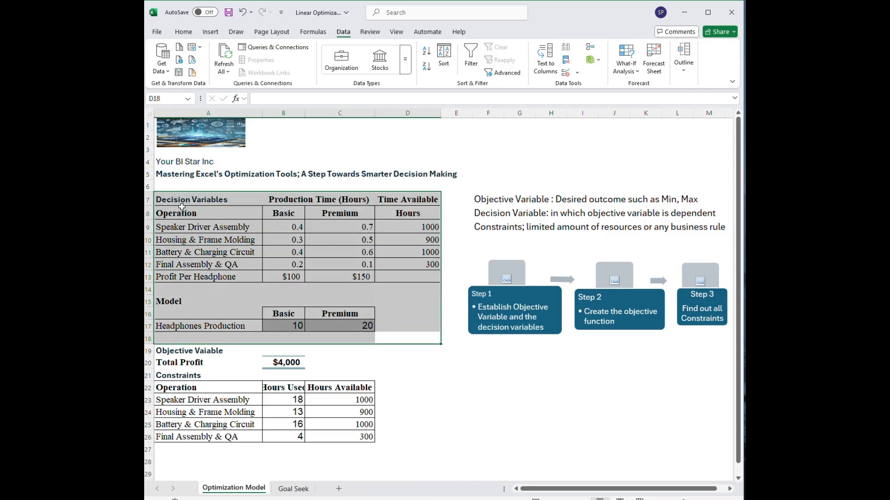
pyautogui.click(299, 326)
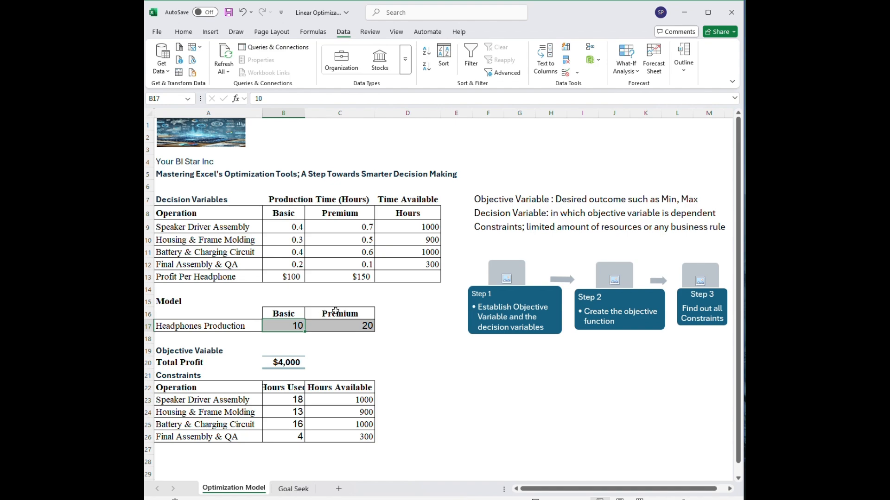
pyautogui.click(315, 324)
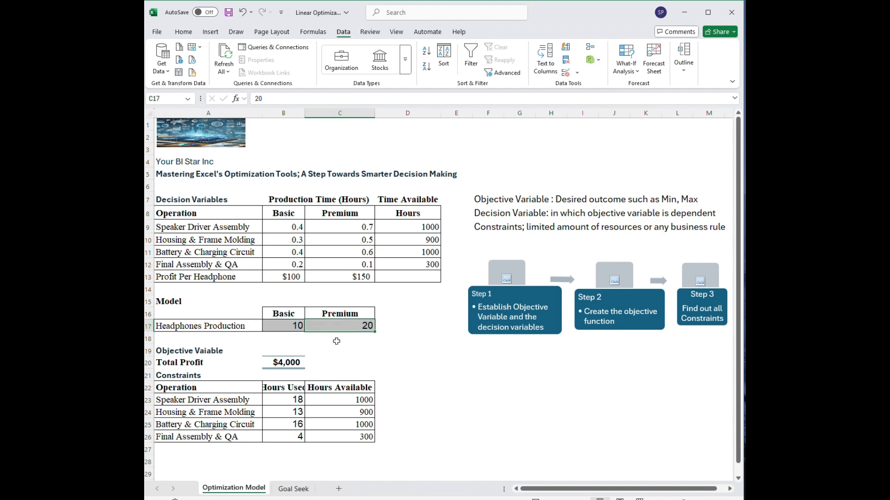
pyautogui.click(290, 227)
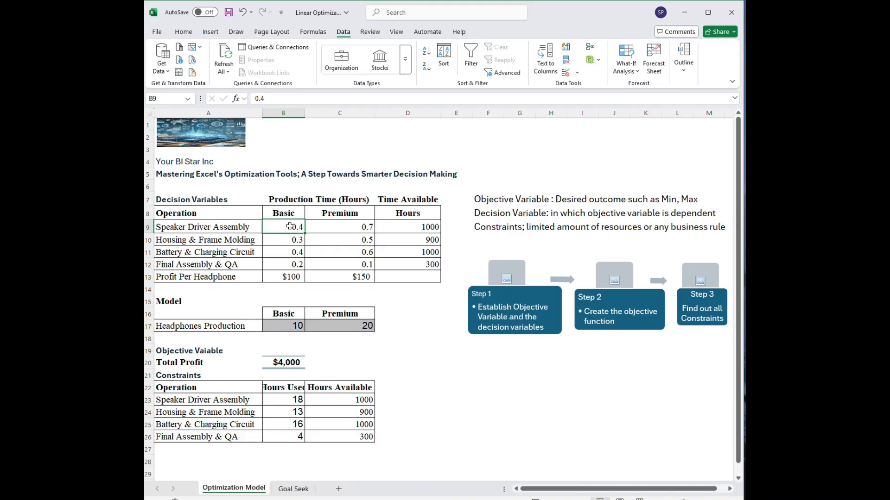
pyautogui.moveTo(290, 226); pyautogui.dragTo(354, 262)
pyautogui.moveTo(418, 228); pyautogui.dragTo(430, 265)
pyautogui.click(431, 330)
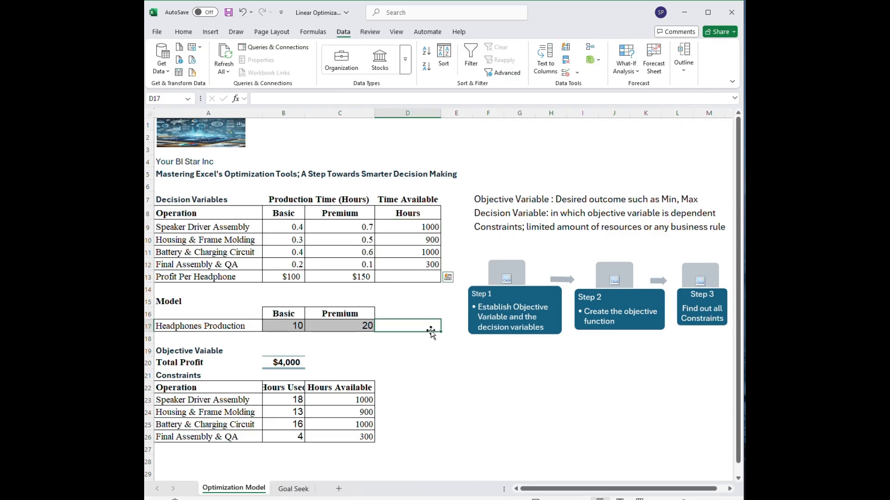
# Clear the Total Profit cell B20 in the objective variable section.
pyautogui.click(295, 362)
pyautogui.press('Delete')
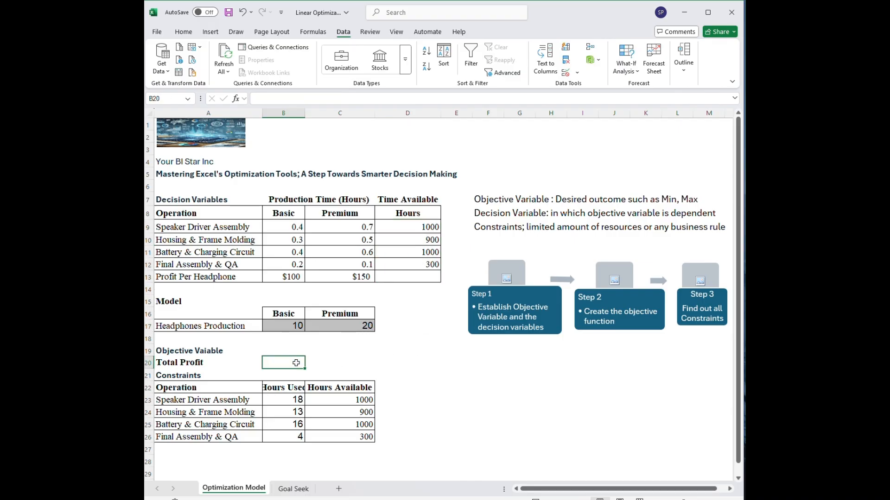
pyautogui.click(326, 350)
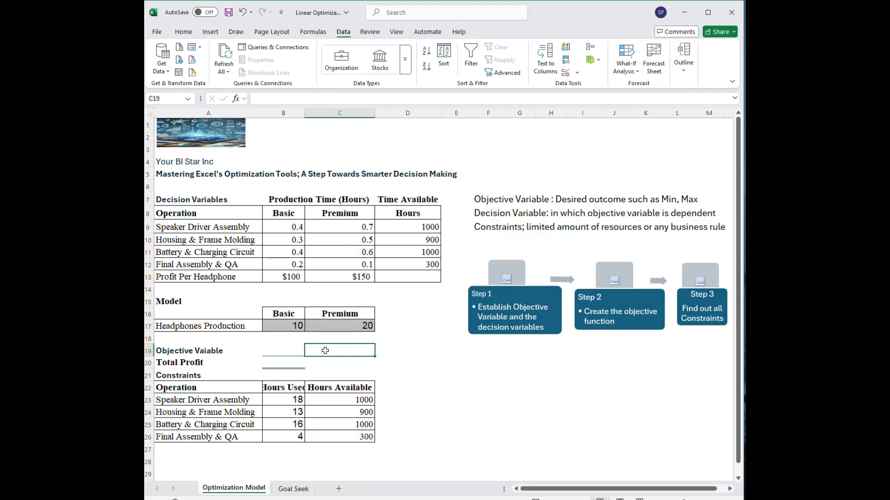
# Set the Basic and Premium headphones production quantities in B17 and C17 to 0.
pyautogui.click(289, 328)
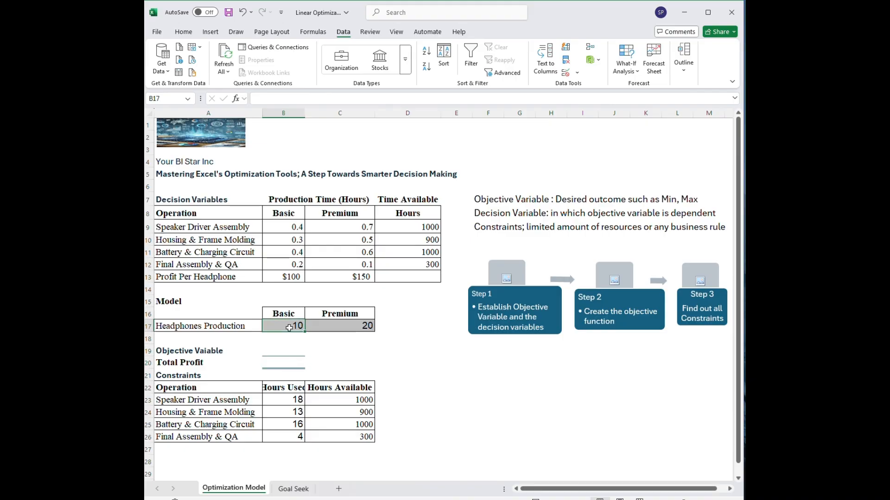
pyautogui.press('BackSpace')
pyautogui.write('0')
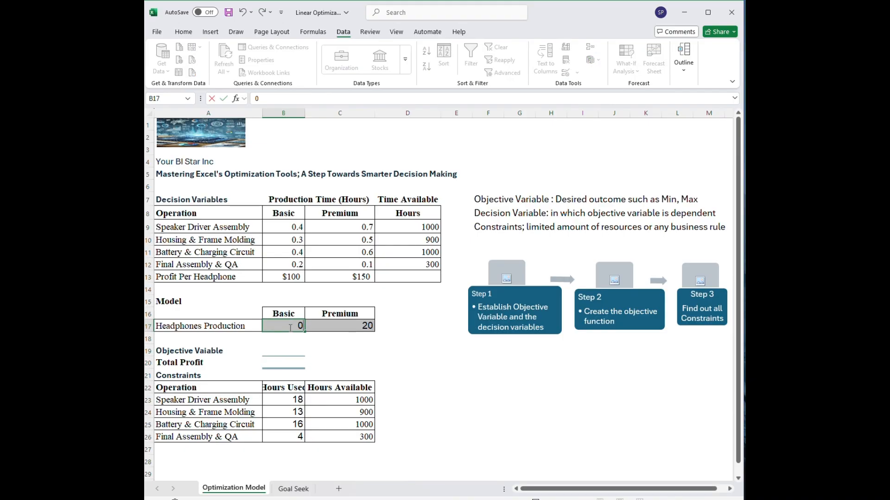
pyautogui.press('Tab')
pyautogui.write('0')
pyautogui.press('Return')
# Enter the Total Profit formula =B17*B13+C17*C13 in B20, multiplying each production quantity by its profit per headphone.
pyautogui.press('Down')
pyautogui.press('Down')
pyautogui.write('=')
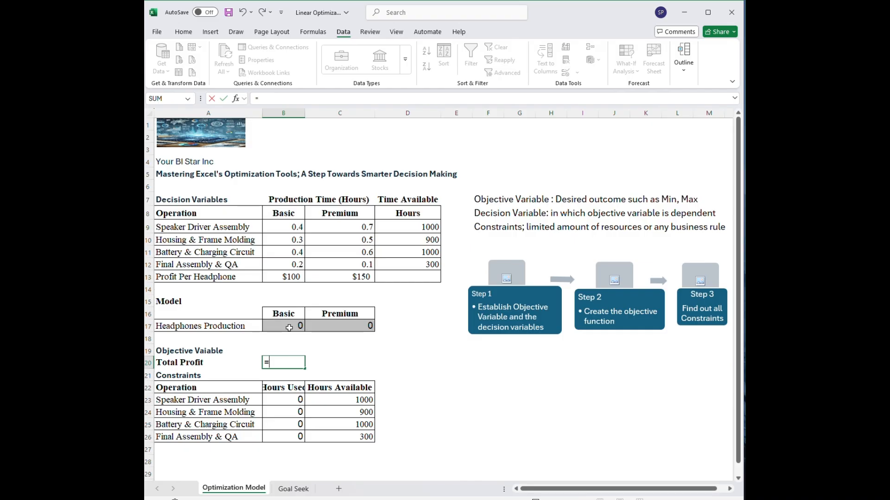
pyautogui.click(289, 328)
pyautogui.write('*')
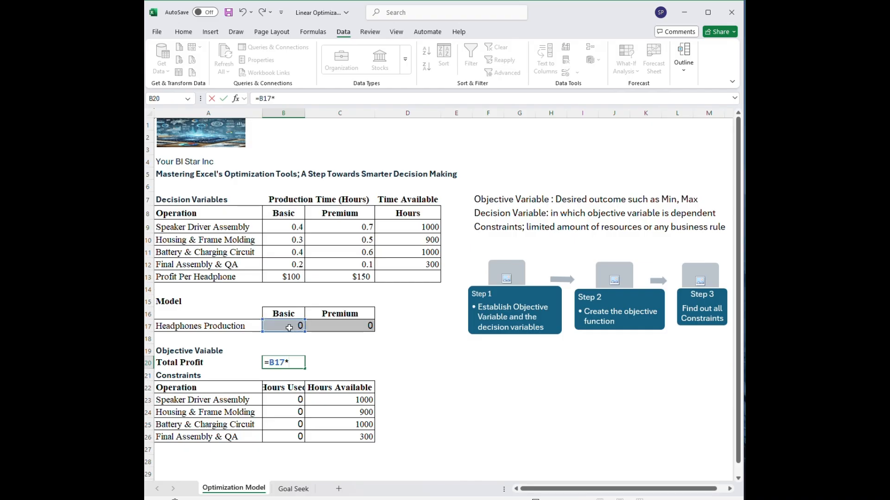
pyautogui.click(286, 278)
pyautogui.write('+')
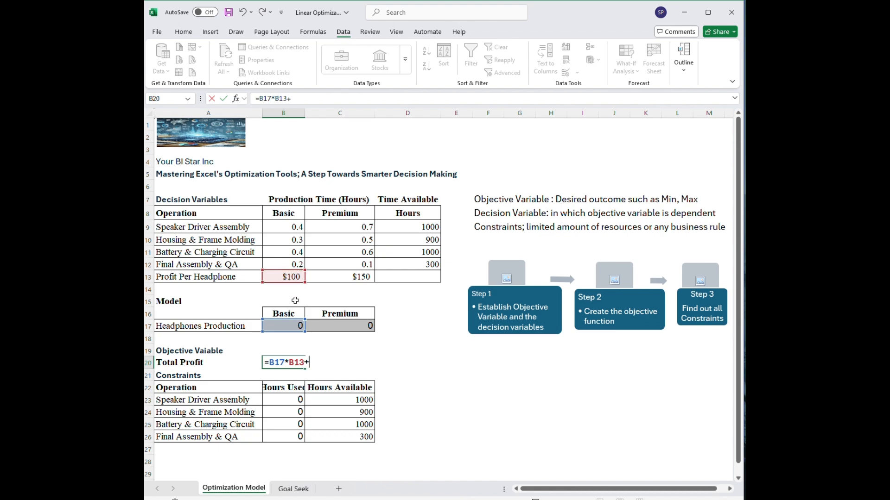
pyautogui.click(327, 325)
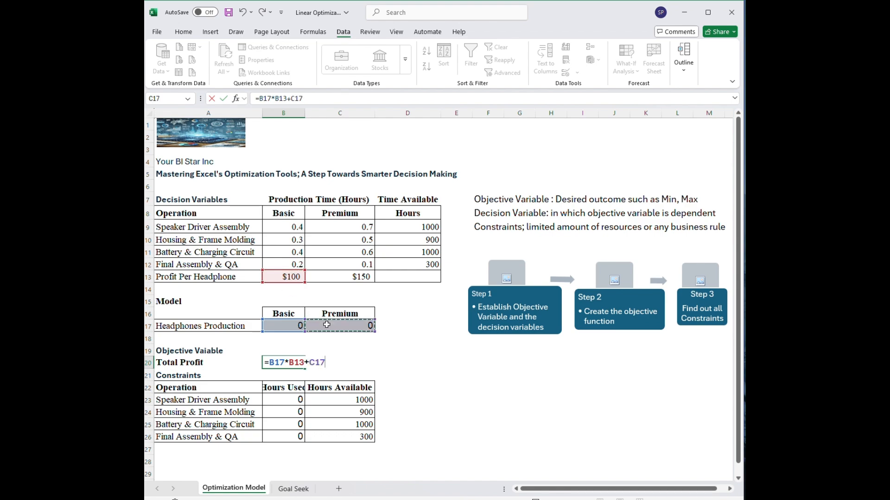
pyautogui.write('*')
pyautogui.click(354, 277)
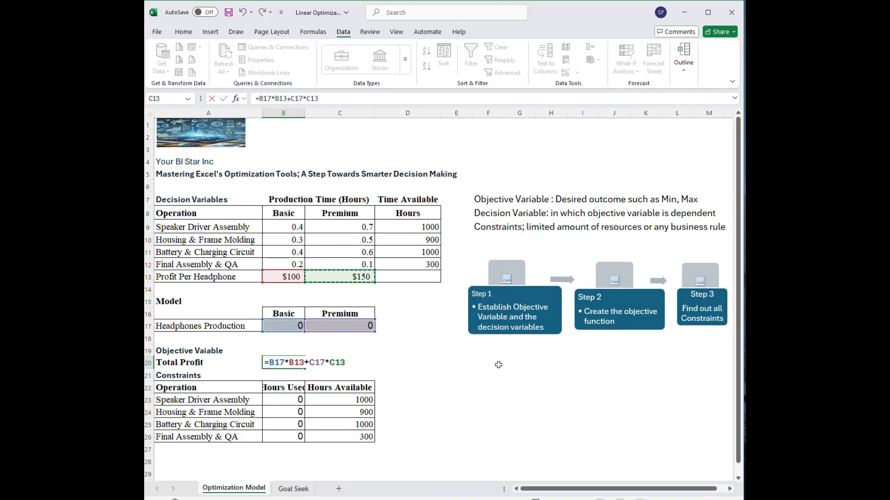
pyautogui.press('Return')
# Set the headphones production to 10 Basic in B17 and 20 Premium in C17.
pyautogui.click(276, 323)
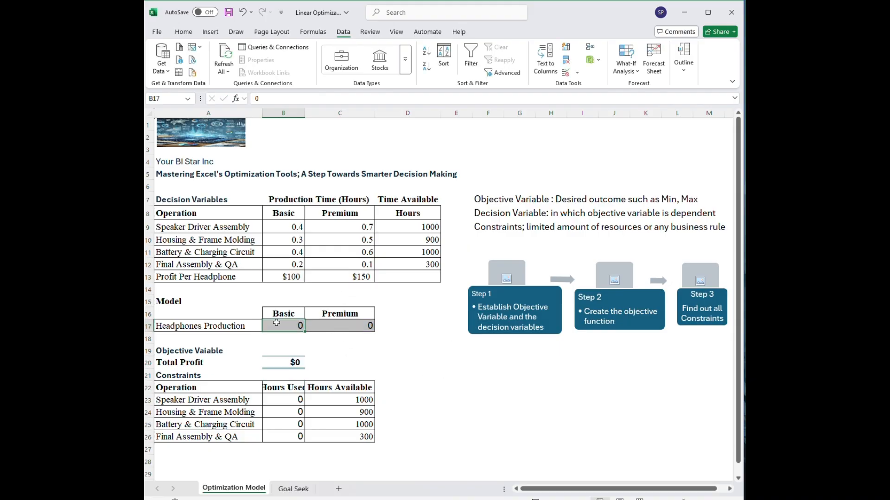
pyautogui.write('10')
pyautogui.press('Tab')
pyautogui.write('20')
pyautogui.press('Return')
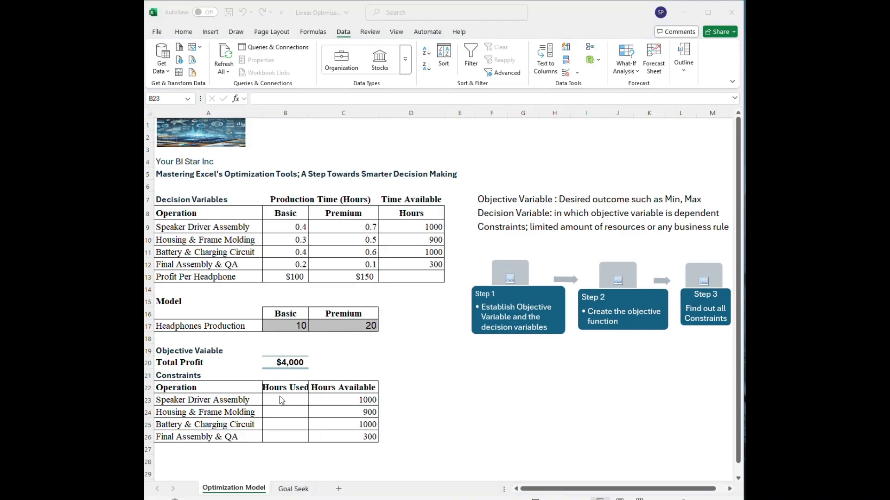
# Enter the Speaker Driver Assembly hours-used formula =$B$17*B9 +$C$17*C9 in B23, with absolute references to the production cells.
pyautogui.click(290, 399)
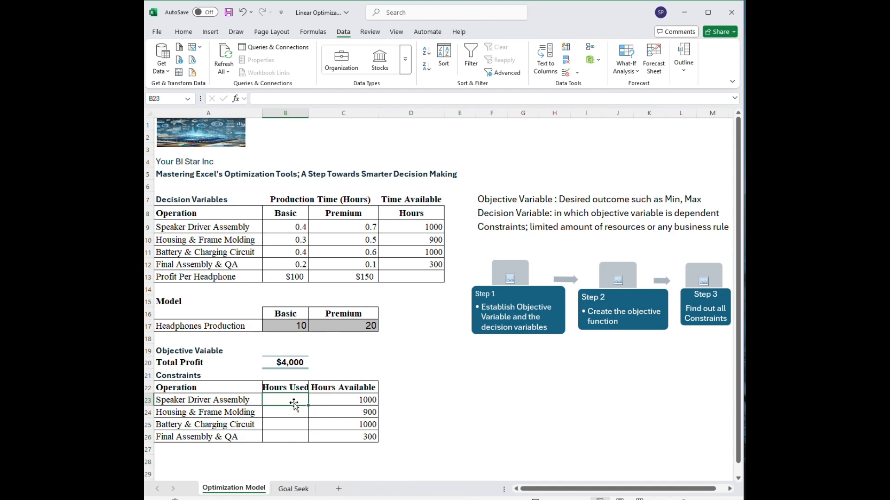
pyautogui.write('=')
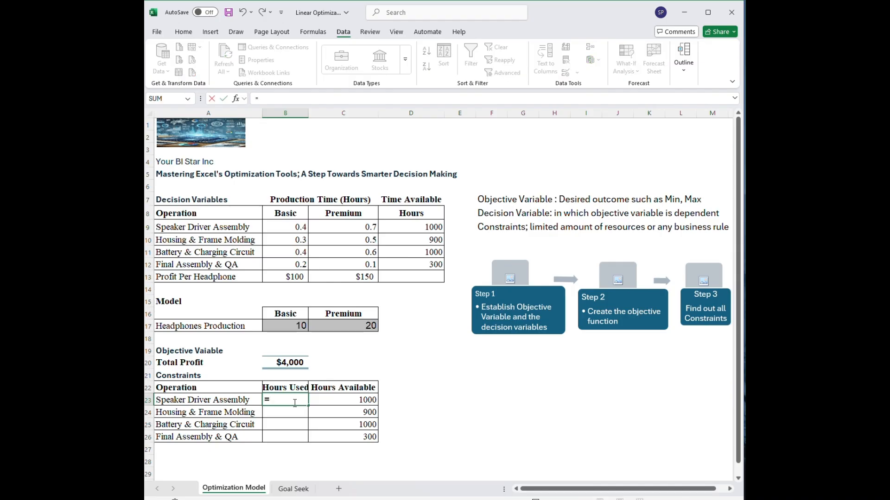
pyautogui.click(293, 325)
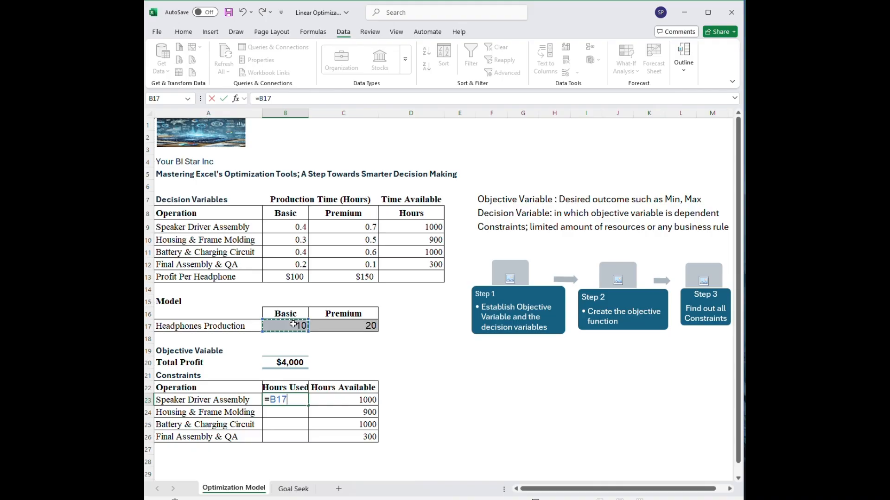
pyautogui.press('F4')
pyautogui.write('*')
pyautogui.click(289, 227)
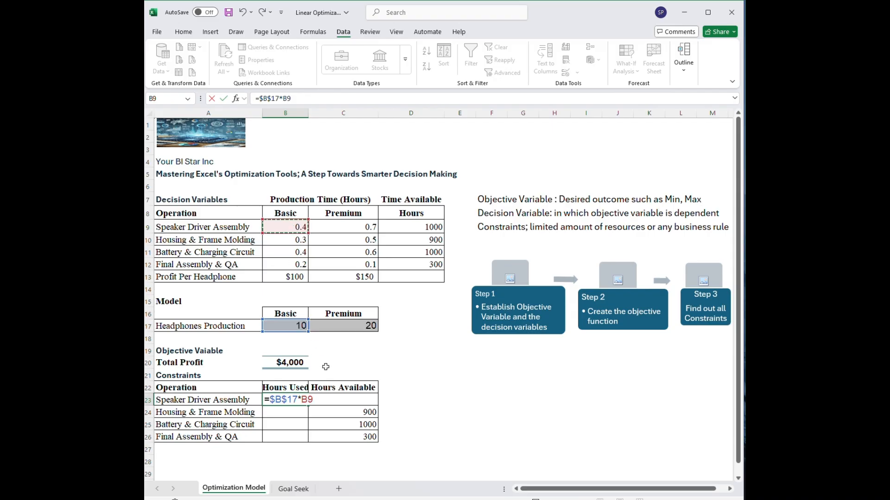
pyautogui.write('+')
pyautogui.click(355, 327)
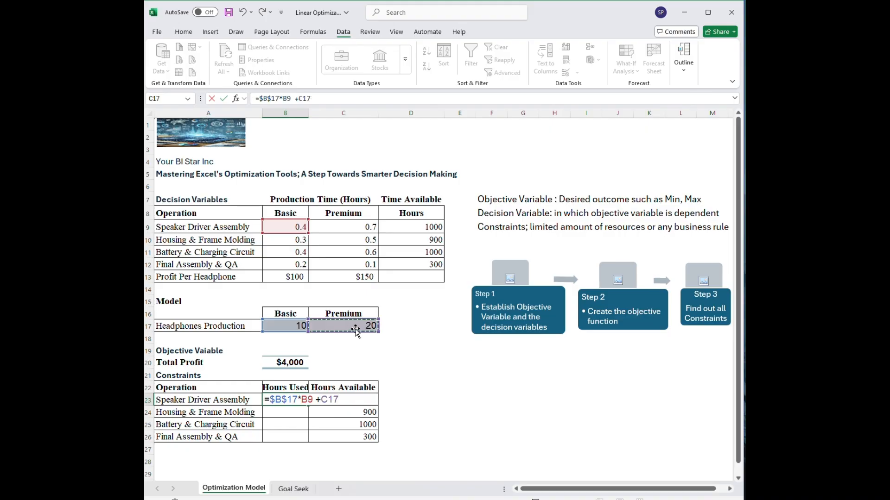
pyautogui.press('F4')
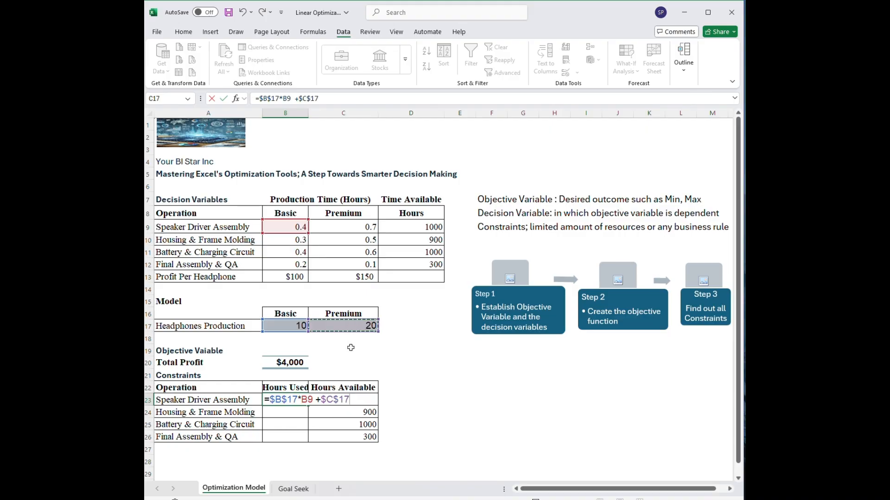
pyautogui.write('*')
pyautogui.click(347, 225)
pyautogui.press('Return')
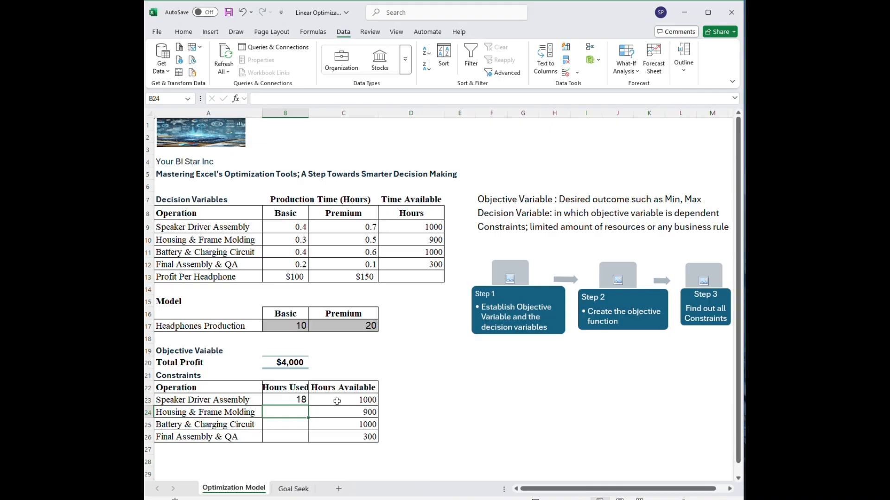
# Fill the Hours Used formula from B23 down through B26 and check the copied formulas.
pyautogui.click(276, 400)
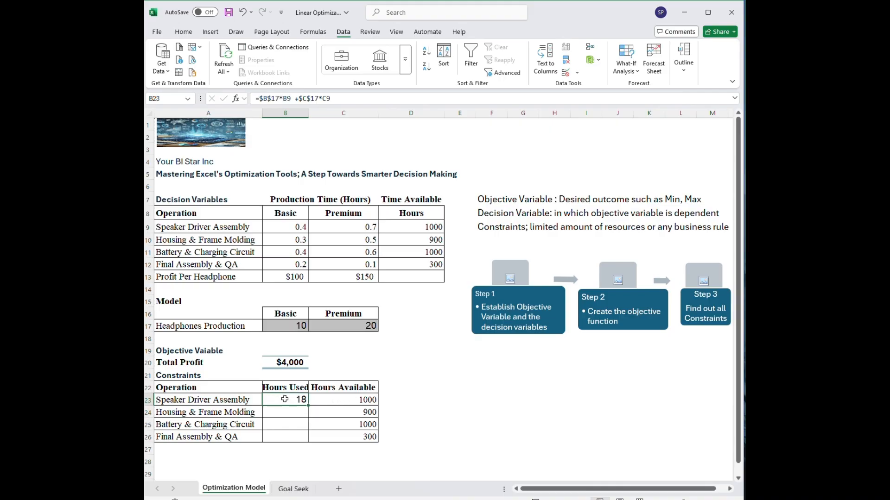
pyautogui.doubleClick(309, 406)
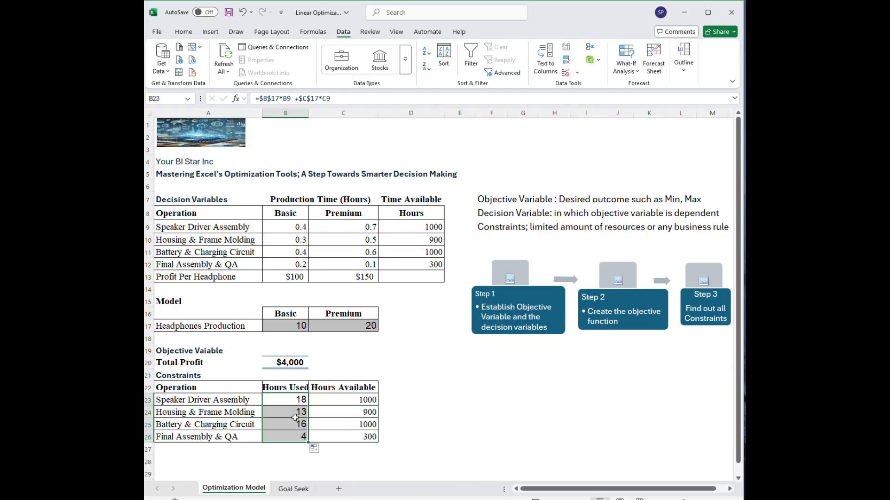
pyautogui.click(298, 412)
pyautogui.click(300, 425)
pyautogui.click(303, 438)
# Set both the Basic and Premium headphones production quantities in B17 and C17 to 1.
pyautogui.doubleClick(298, 325)
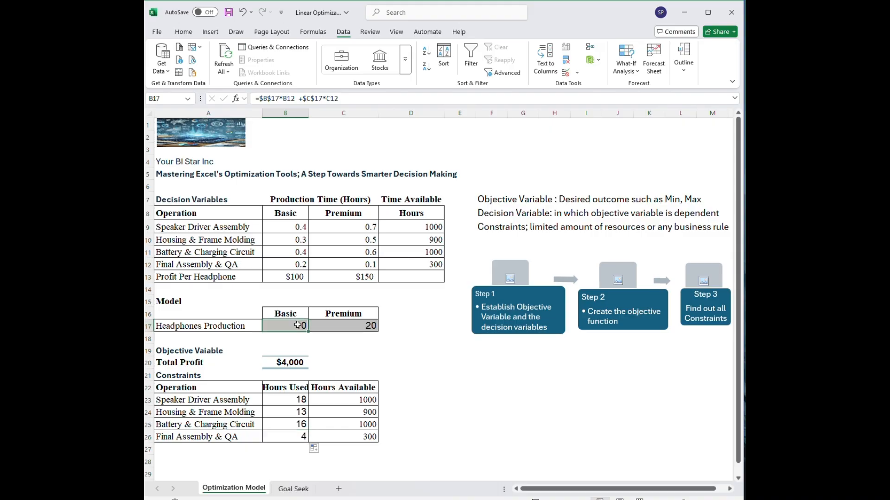
pyautogui.press('BackSpace')
pyautogui.press('Tab')
pyautogui.write('1')
pyautogui.press('Return')
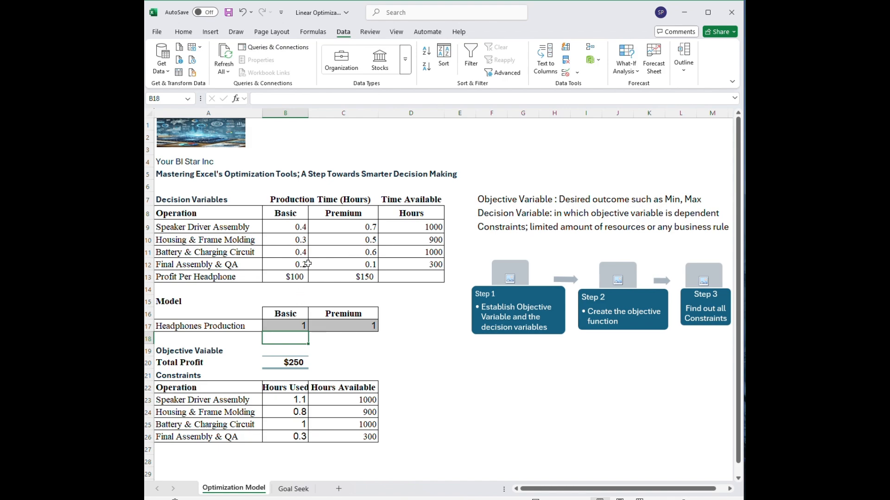
pyautogui.click(304, 328)
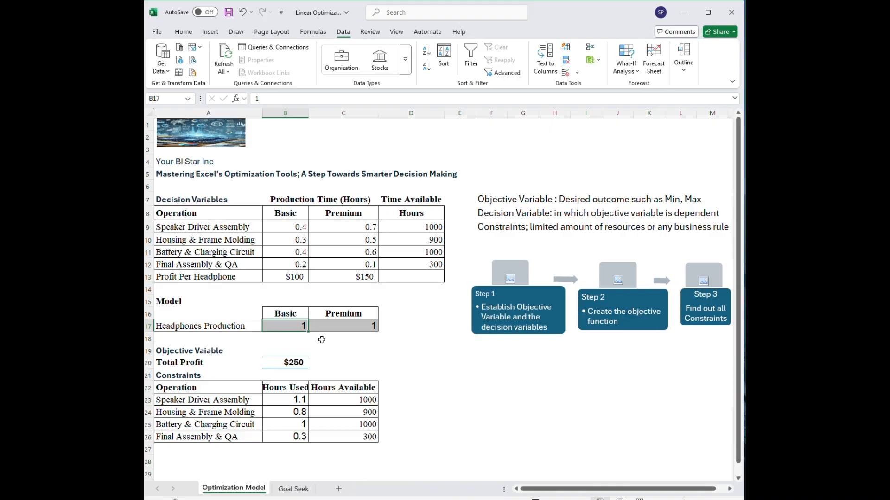
pyautogui.click(333, 350)
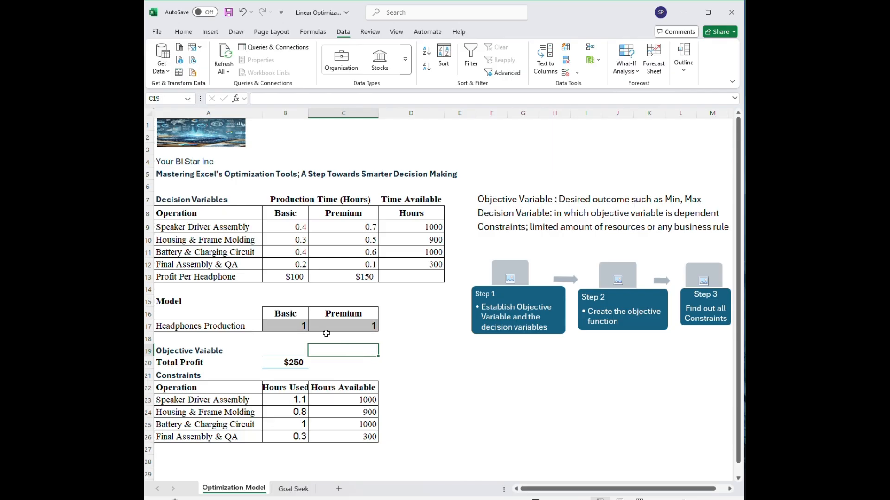
pyautogui.moveTo(293, 327); pyautogui.dragTo(338, 326)
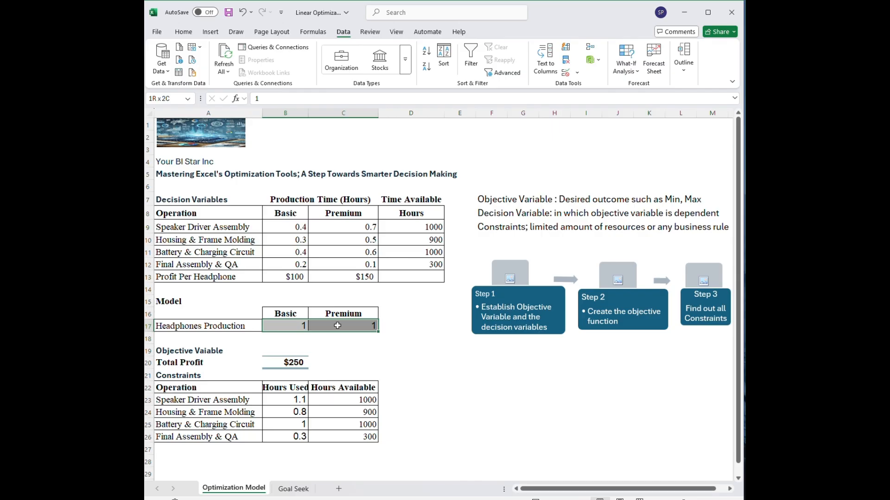
pyautogui.click(293, 364)
pyautogui.click(344, 351)
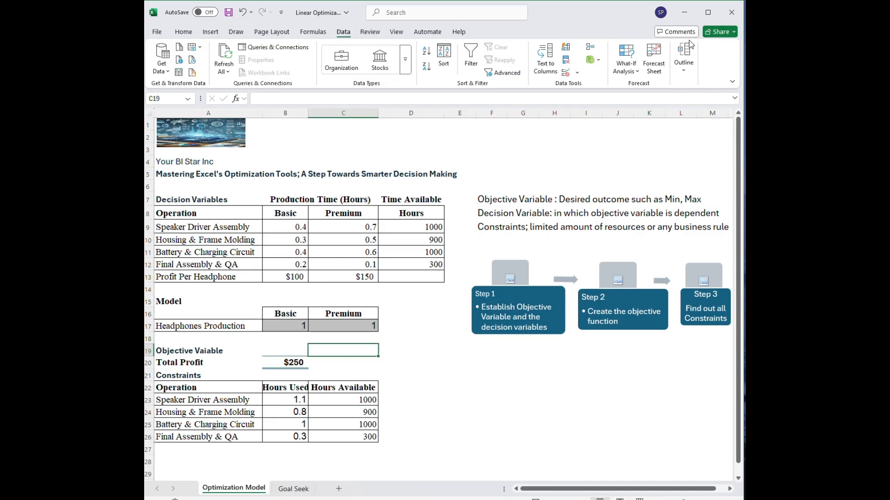
# Enable the Solver Add-in through the Excel add-ins management options.
pyautogui.click(159, 32)
pyautogui.click(156, 35)
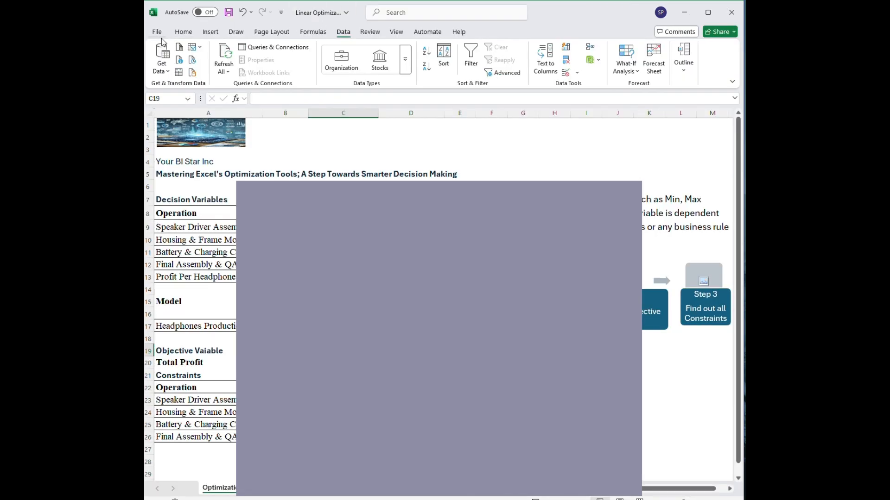
pyautogui.click(156, 32)
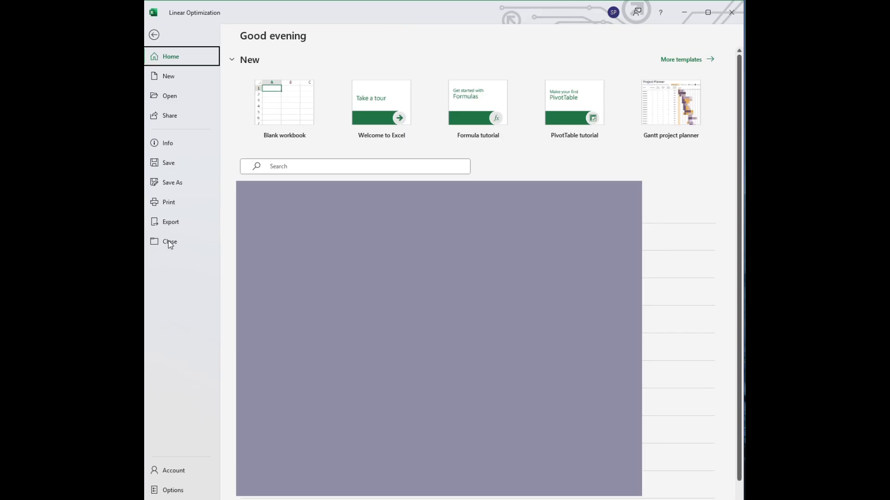
pyautogui.click(175, 491)
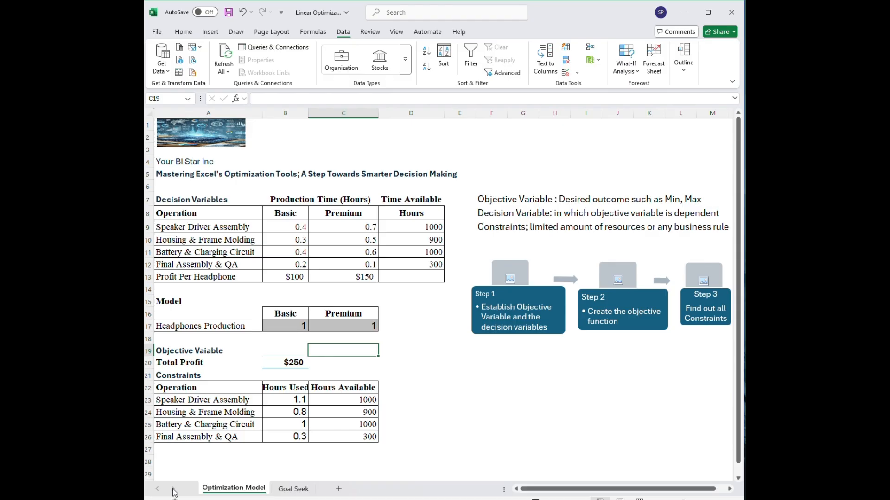
pyautogui.click(263, 259)
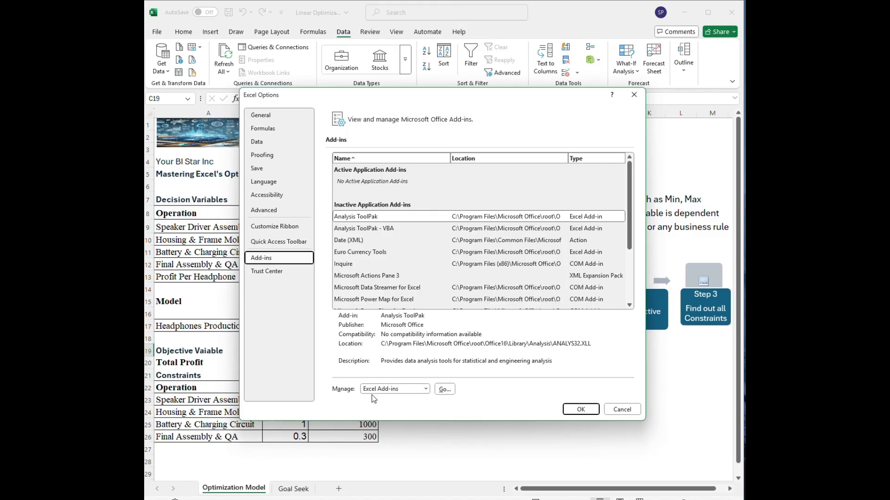
pyautogui.click(445, 390)
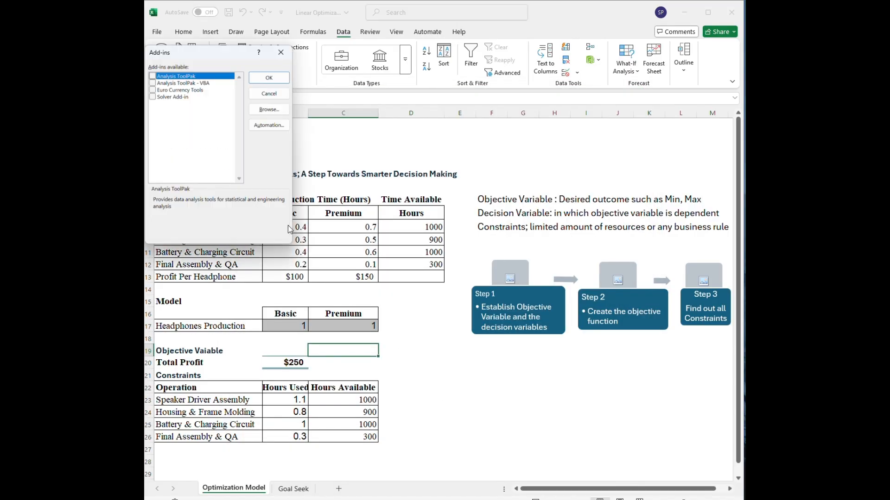
pyautogui.click(153, 97)
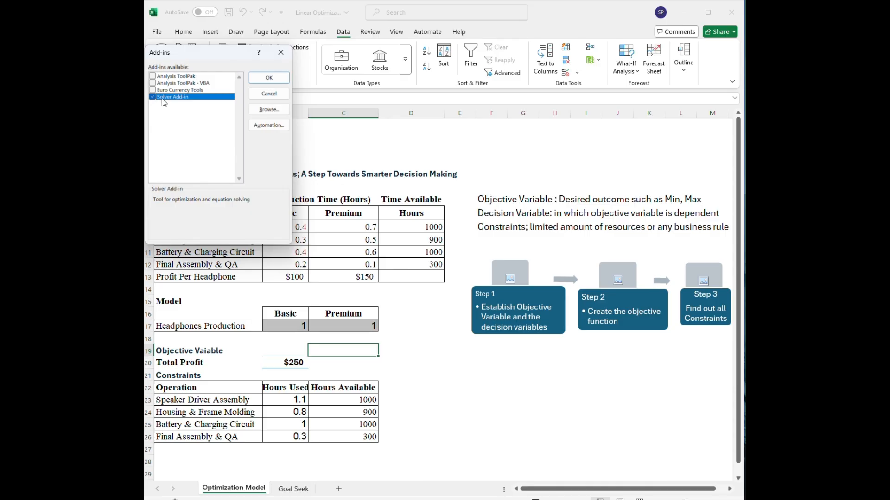
pyautogui.click(269, 78)
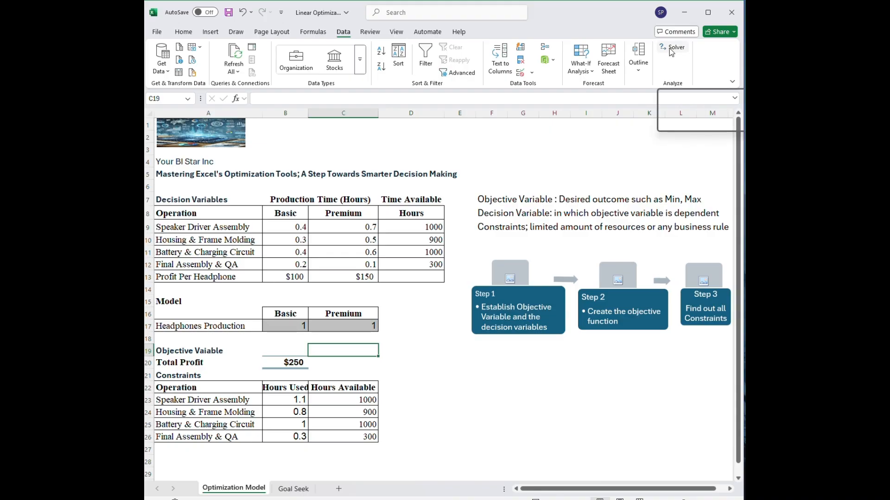
# Open Solver and set it to maximize the Total Profit cell B20 by changing the headphones production cells B17:C17.
pyautogui.click(295, 361)
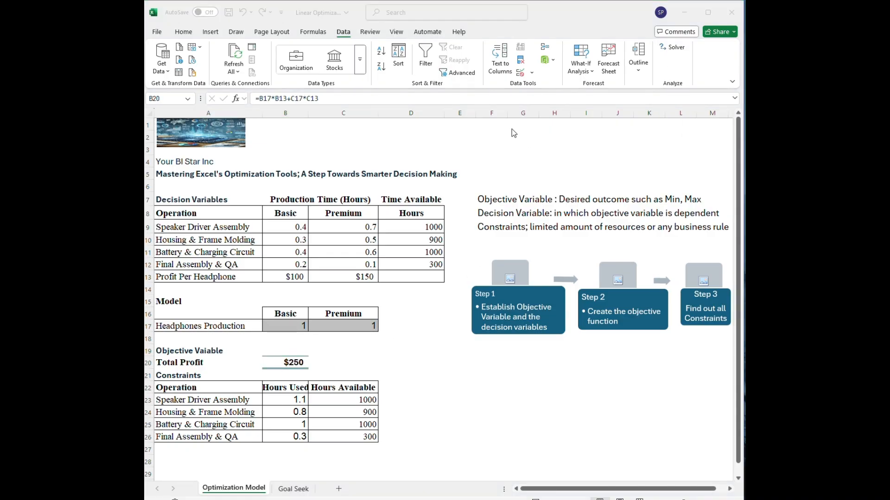
pyautogui.click(673, 52)
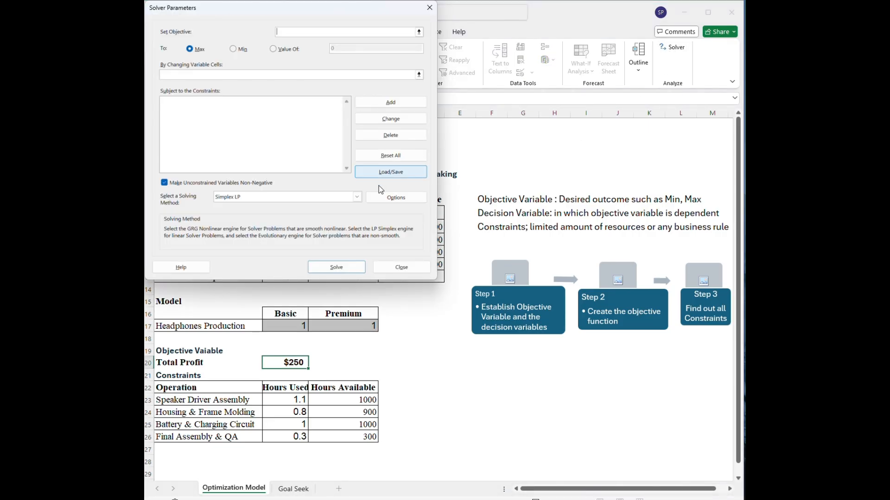
pyautogui.moveTo(304, 6); pyautogui.dragTo(561, 93)
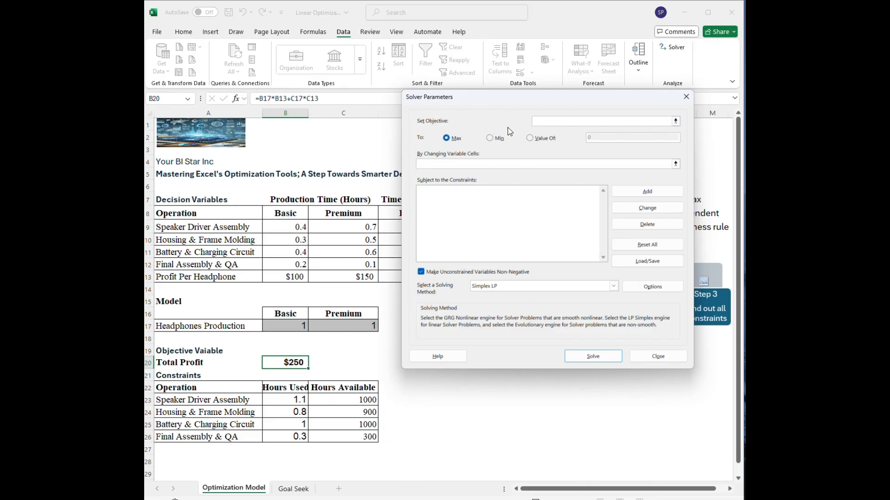
pyautogui.click(284, 363)
pyautogui.click(514, 164)
pyautogui.click(435, 166)
pyautogui.click(303, 325)
pyautogui.moveTo(302, 324); pyautogui.dragTo(325, 325)
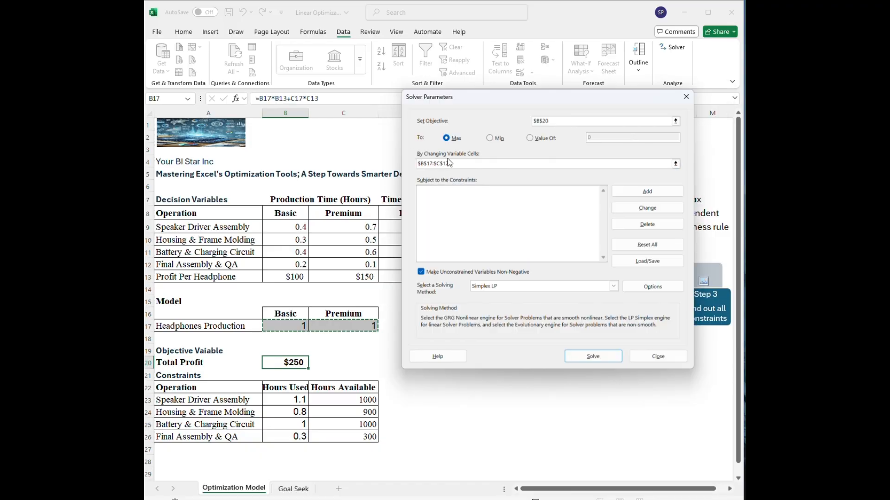
pyautogui.click(450, 197)
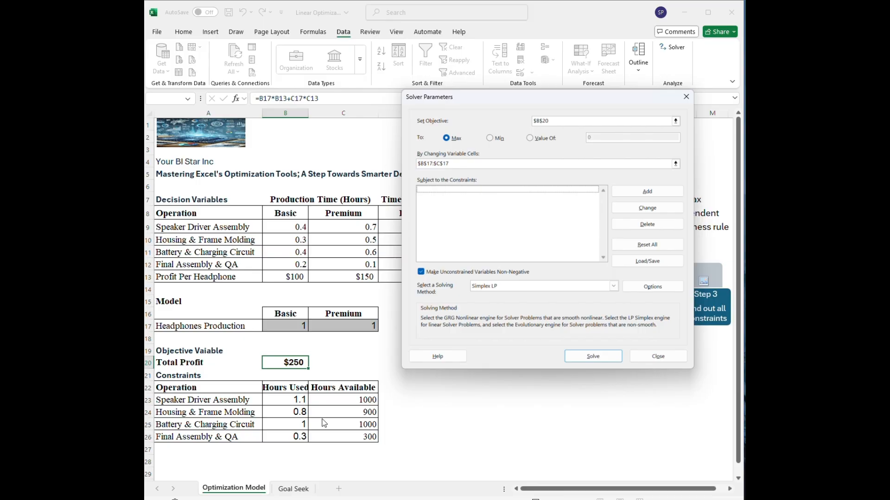
# Add Solver constraints limiting hours used to hours available for the first two operations: B23 <= C23 and B24 <= C24.
pyautogui.click(647, 192)
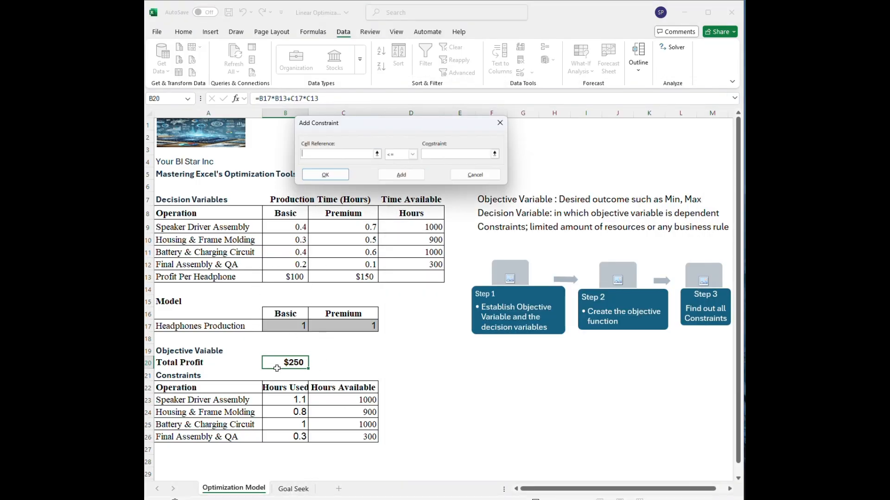
pyautogui.click(295, 398)
pyautogui.click(447, 154)
pyautogui.click(363, 400)
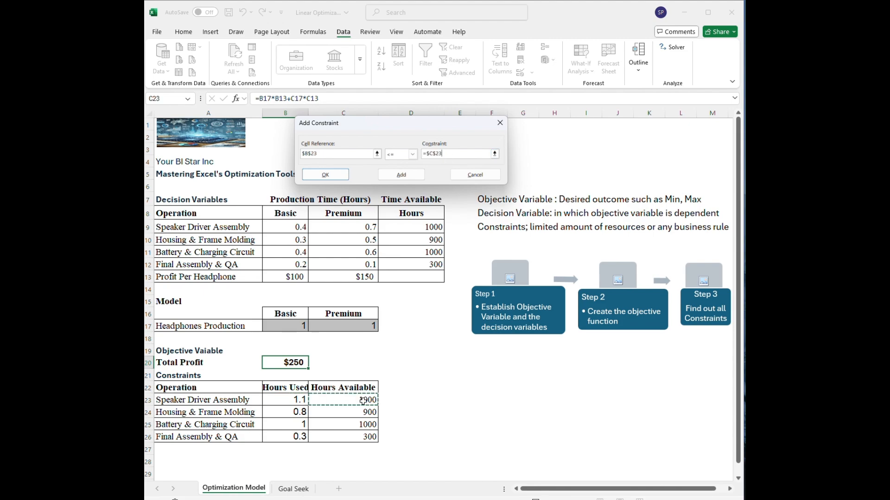
pyautogui.click(399, 179)
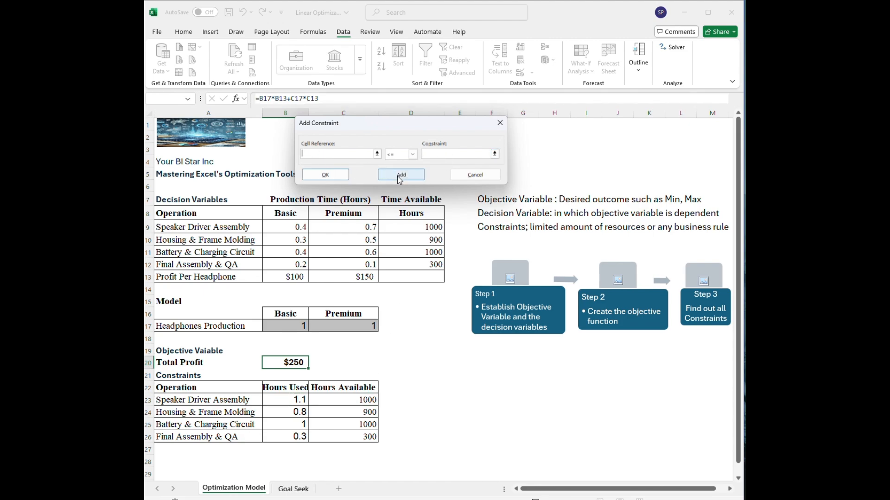
pyautogui.click(287, 412)
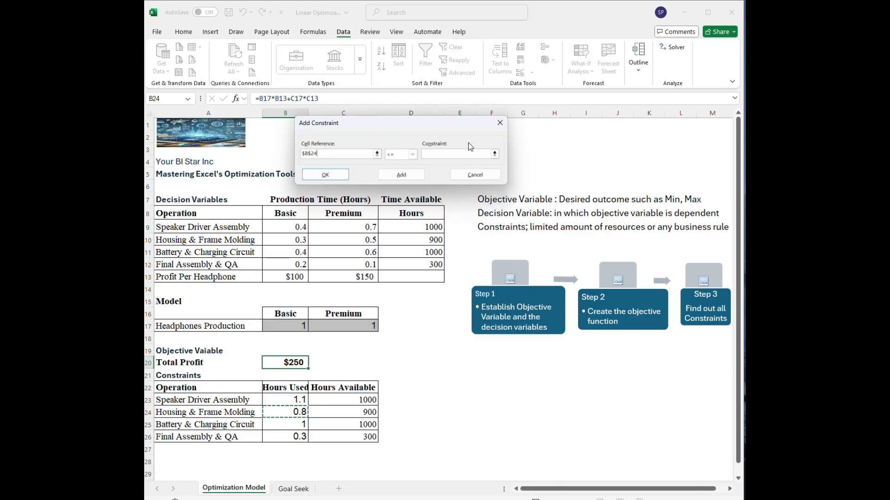
pyautogui.click(466, 155)
pyautogui.click(366, 411)
pyautogui.click(396, 175)
# Add the remaining Solver constraints B25 <= C25 and B26 <= C26, and finish the constraint list.
pyautogui.click(304, 424)
pyautogui.click(435, 152)
pyautogui.click(365, 424)
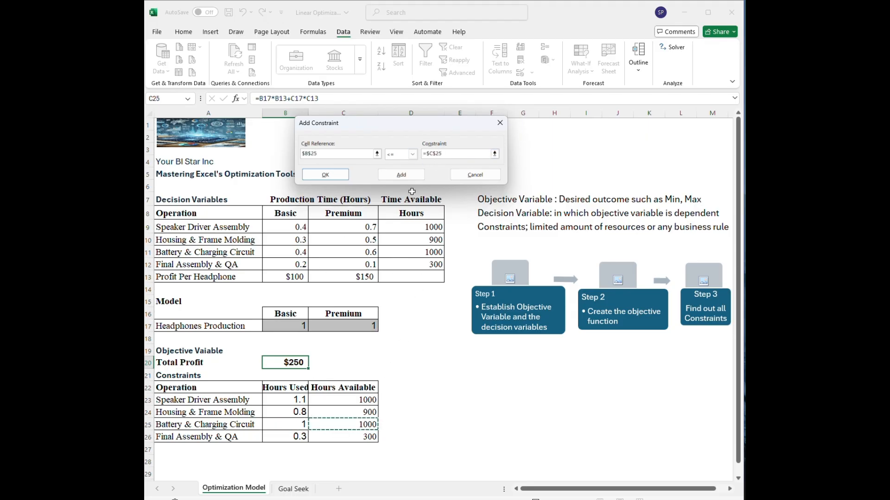
pyautogui.click(408, 177)
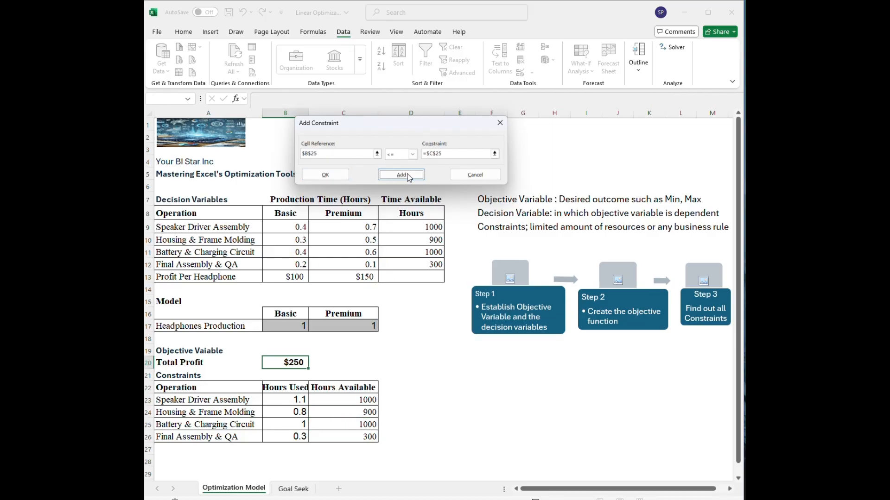
pyautogui.click(300, 438)
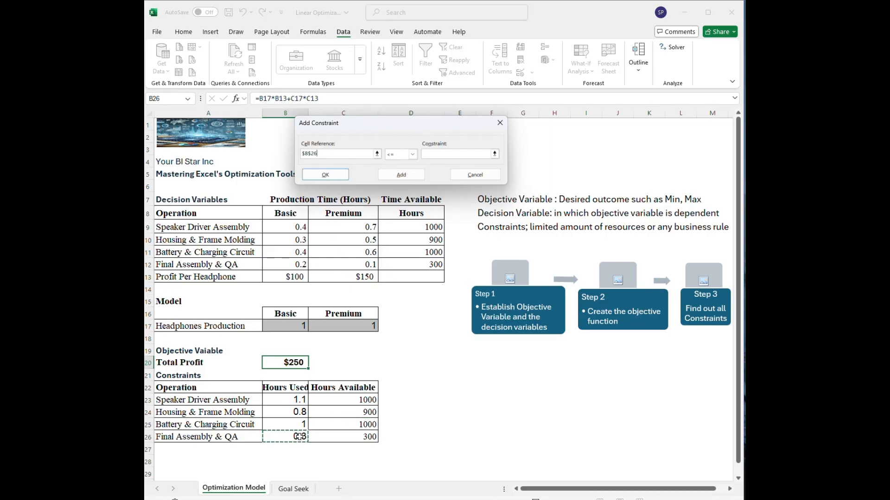
pyautogui.click(442, 155)
pyautogui.click(347, 436)
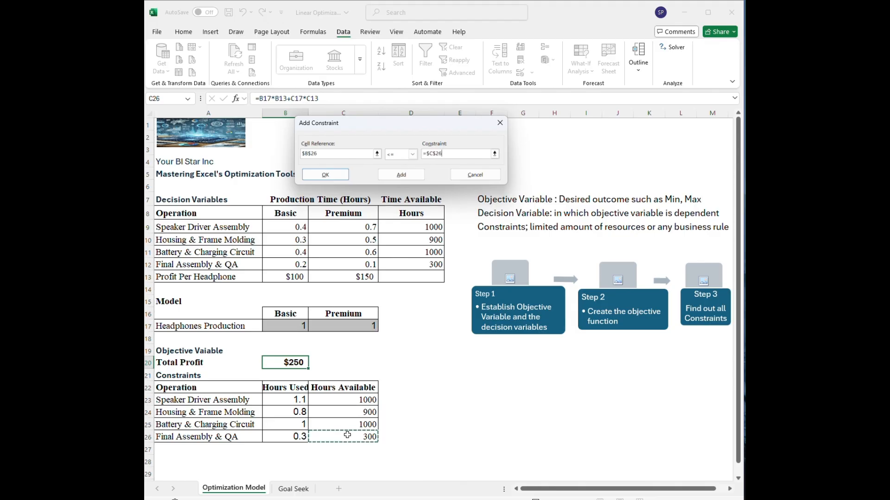
pyautogui.click(326, 174)
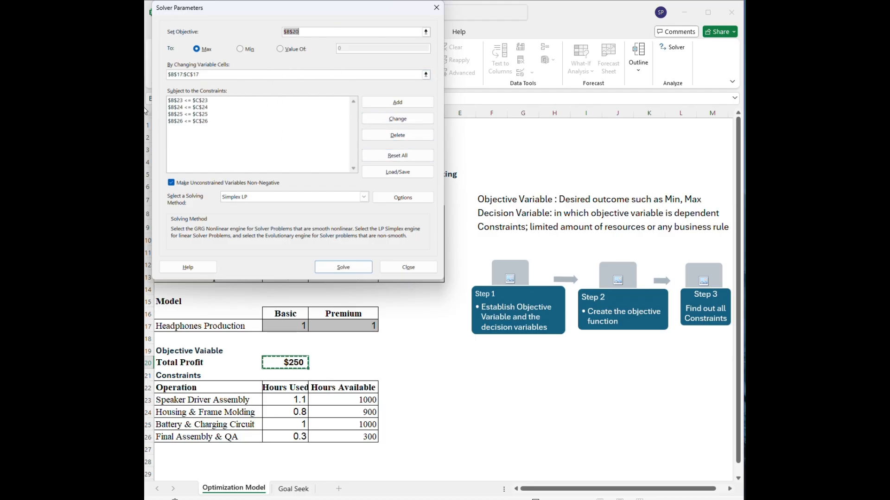
pyautogui.click(190, 100)
pyautogui.click(390, 119)
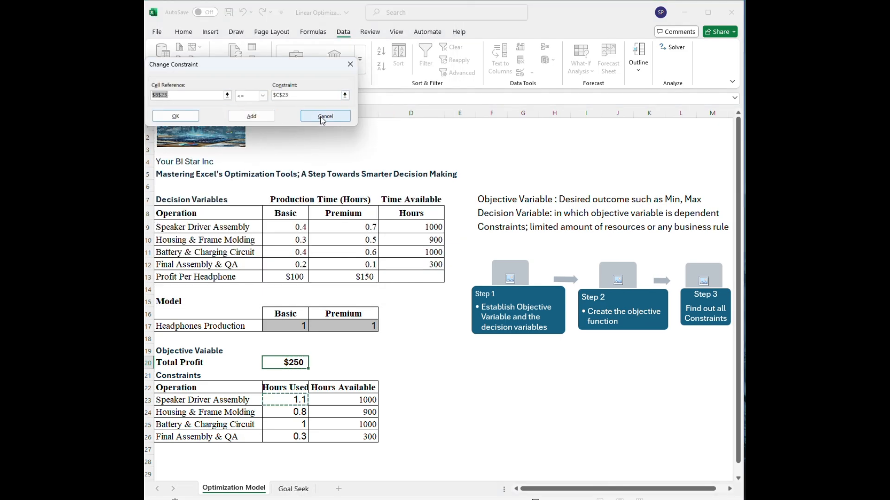
pyautogui.click(324, 117)
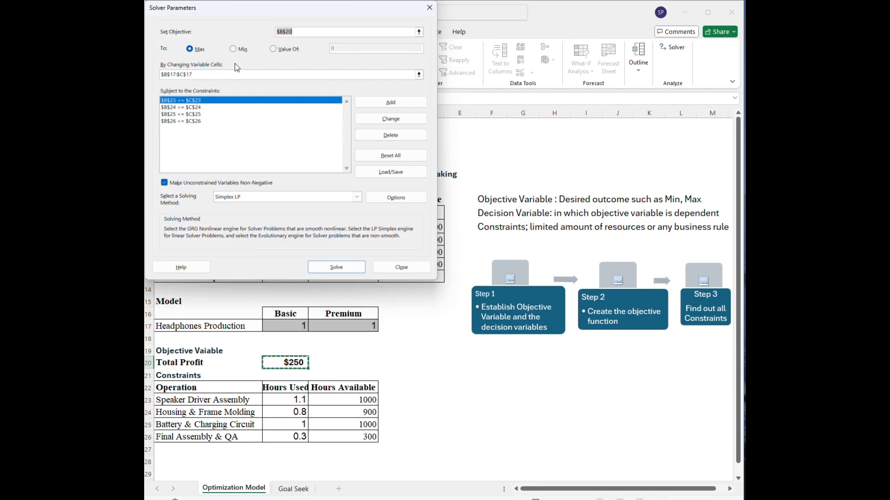
# Solve the model with the Simplex LP method and keep the Solver solution.
pyautogui.moveTo(252, 16); pyautogui.dragTo(503, 82)
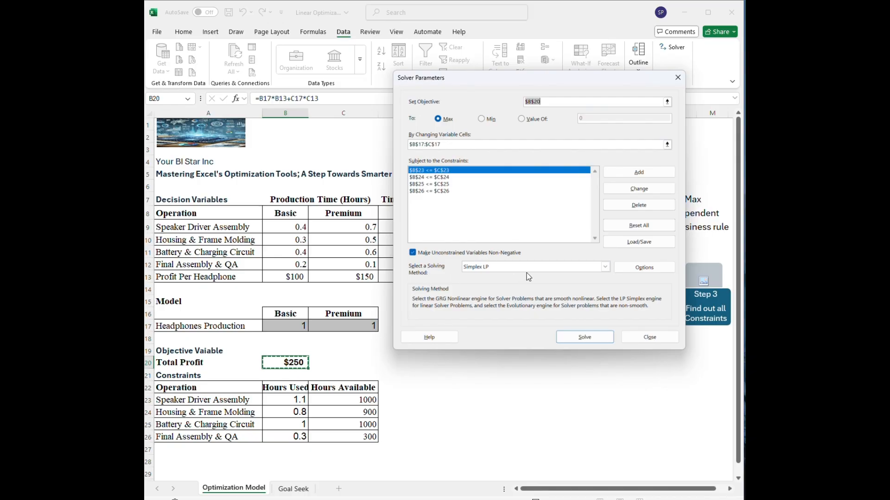
pyautogui.click(605, 268)
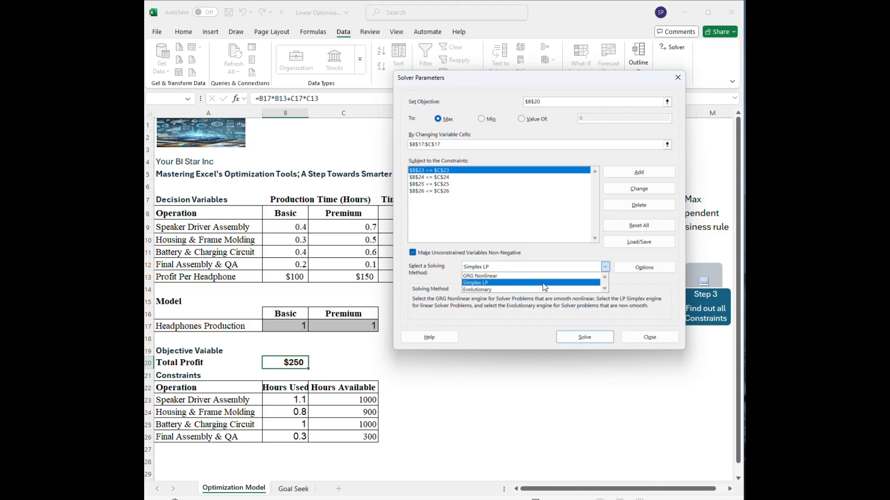
pyautogui.click(494, 284)
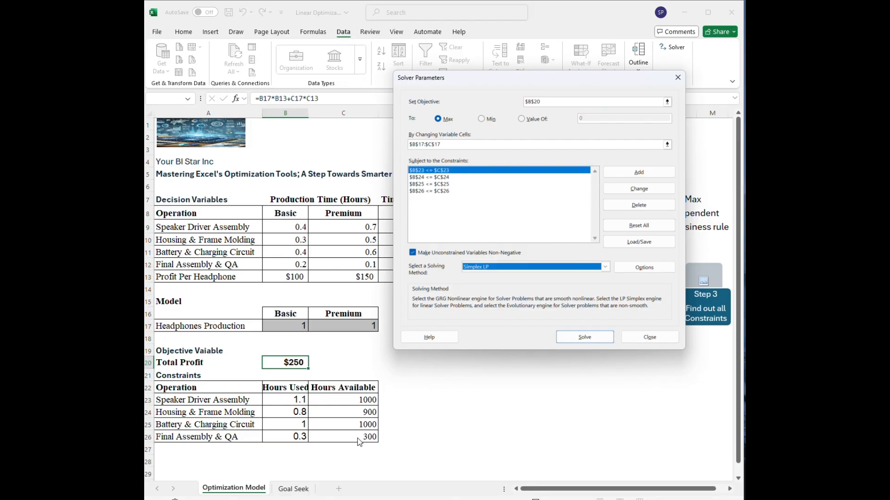
pyautogui.click(587, 337)
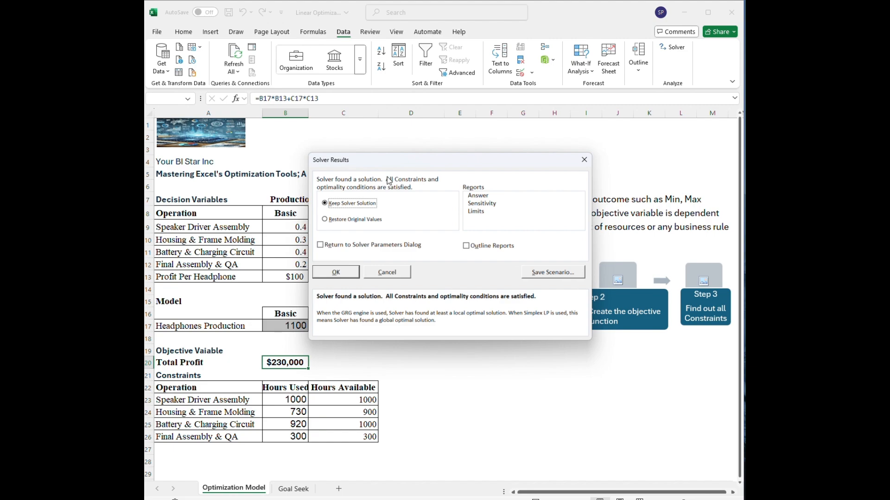
pyautogui.moveTo(403, 158); pyautogui.dragTo(499, 136)
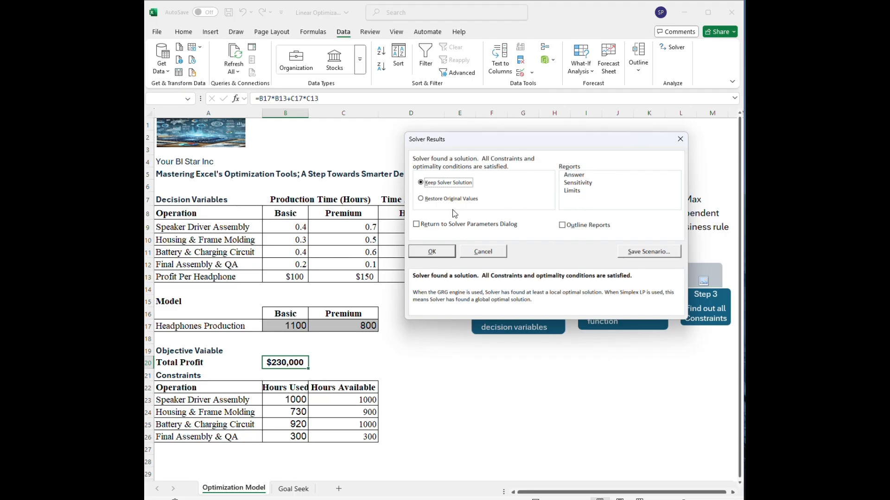
pyautogui.click(435, 253)
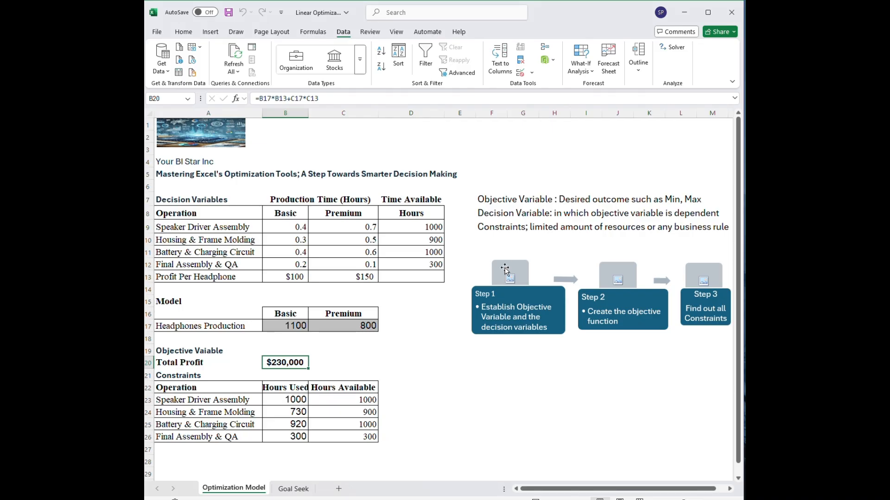
# Apply the comma number style to the headphones production cells B17:C17 and widen column B to fit the values.
pyautogui.click(431, 353)
pyautogui.moveTo(301, 326); pyautogui.dragTo(324, 326)
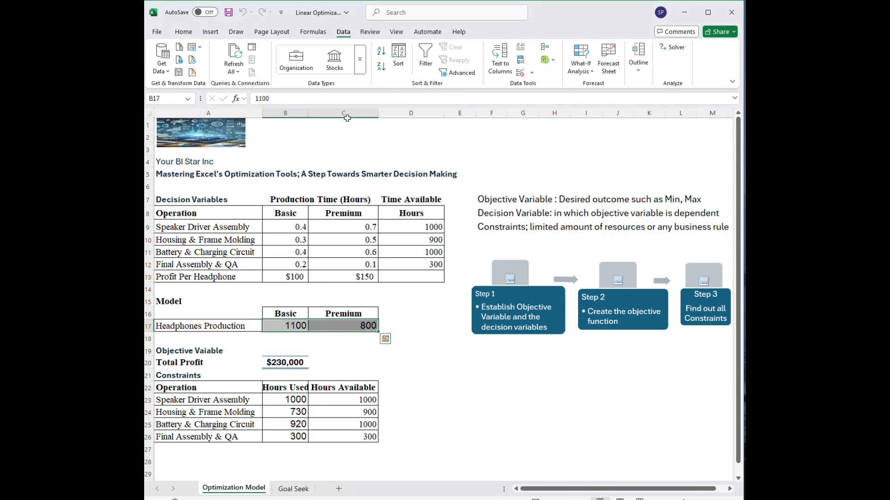
pyautogui.click(184, 32)
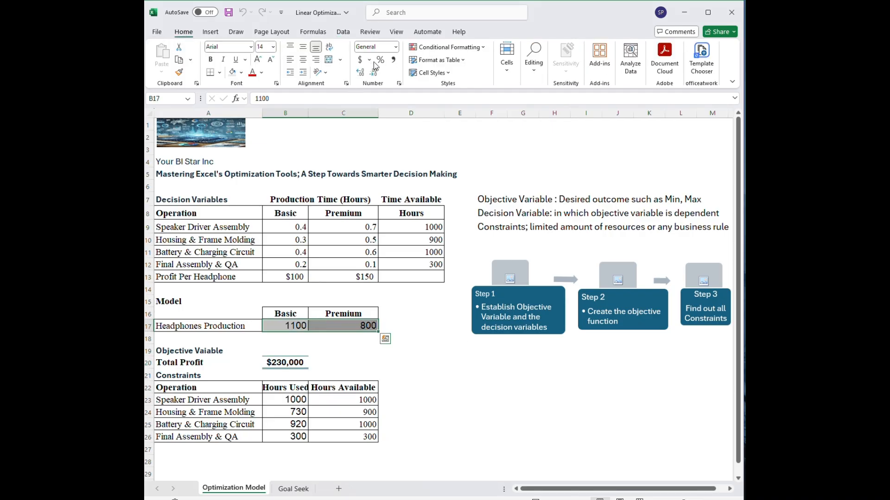
pyautogui.click(393, 59)
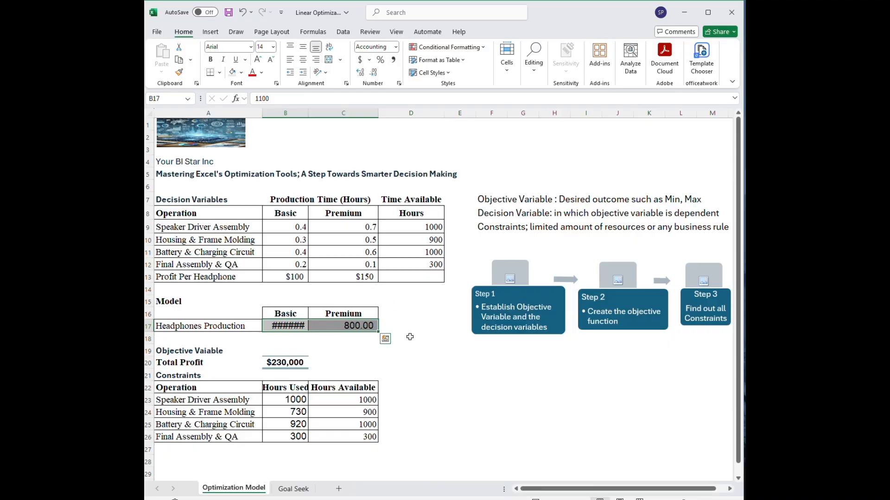
pyautogui.moveTo(308, 114); pyautogui.dragTo(313, 114)
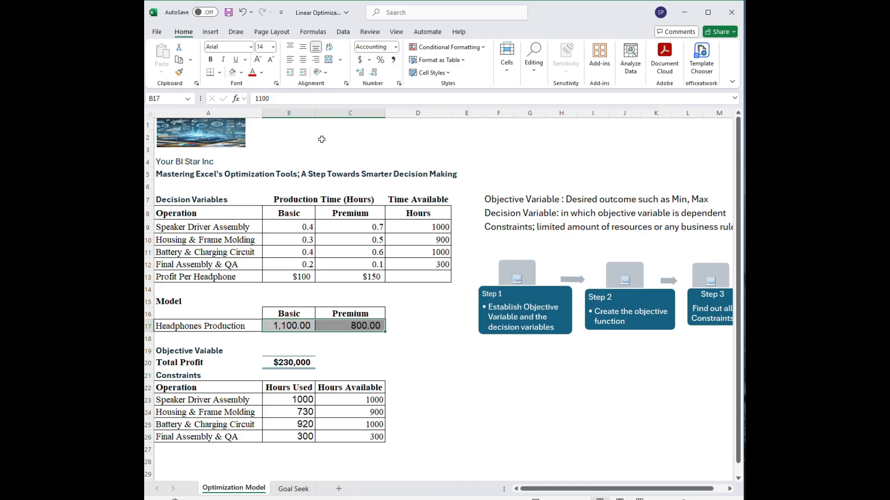
pyautogui.click(491, 367)
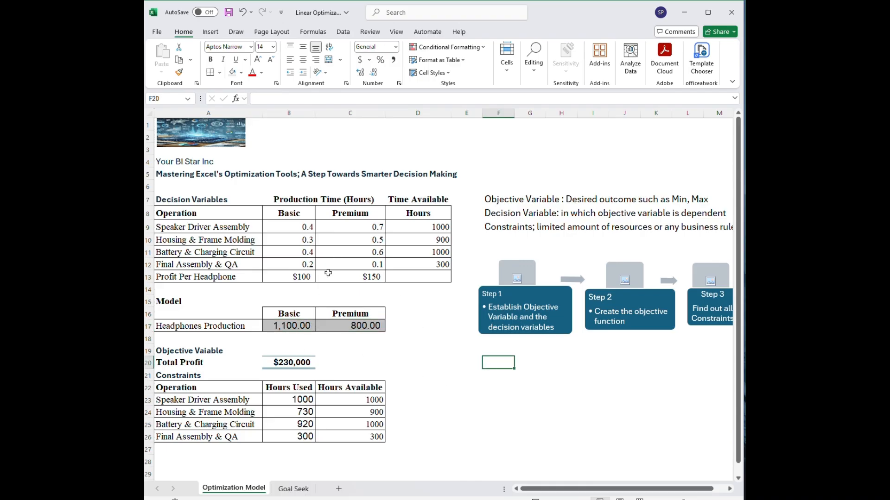
# Examine the optimized Basic and Premium production quantities and compare hours used with hours available for each operation in rows 23 to 26.
pyautogui.click(291, 326)
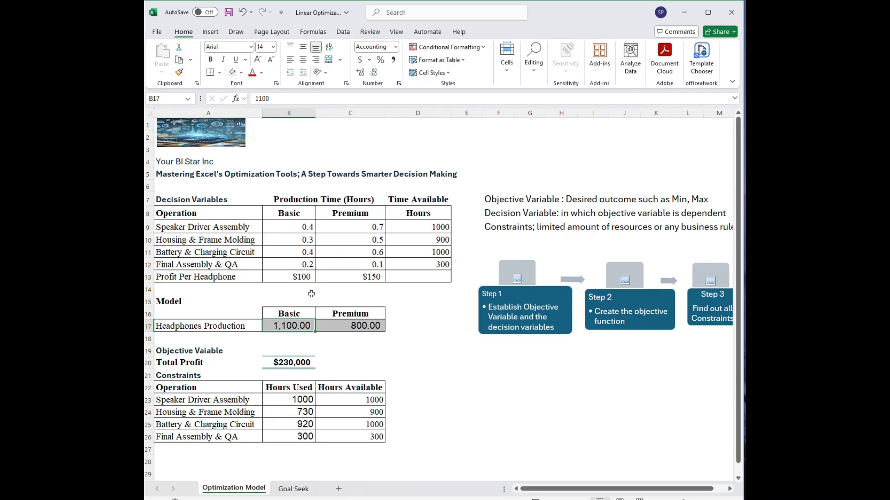
pyautogui.click(365, 328)
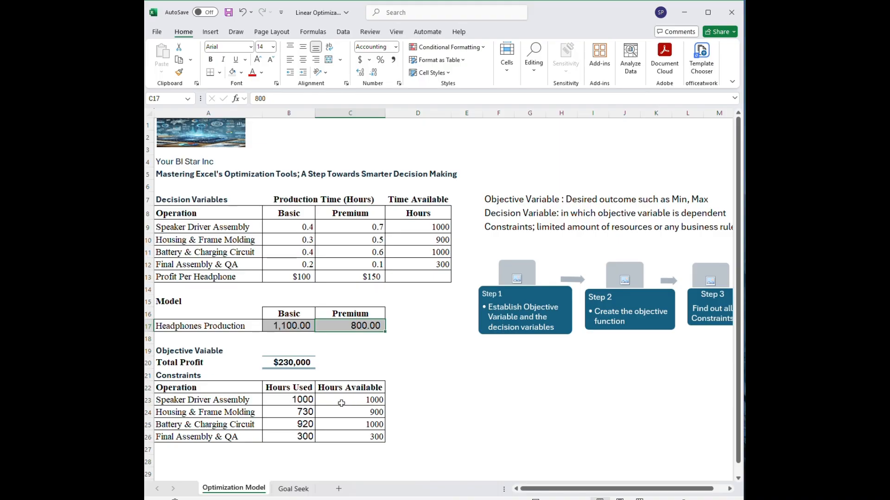
pyautogui.click(311, 403)
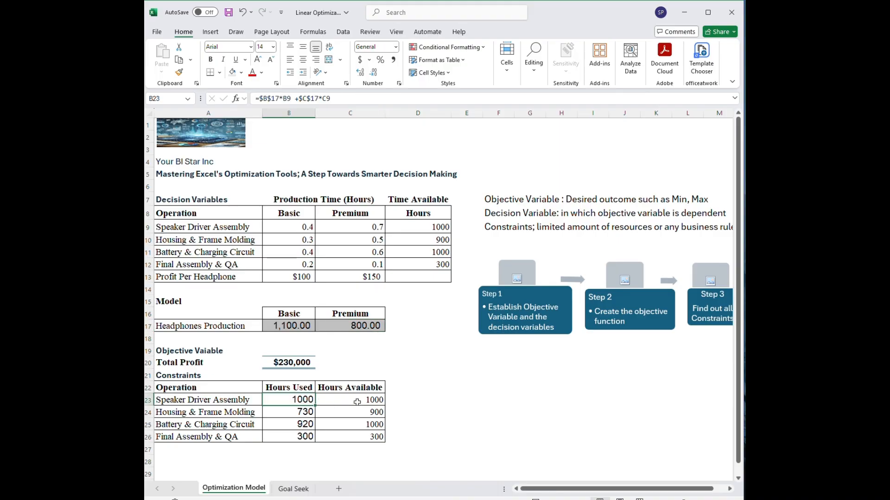
pyautogui.click(207, 402)
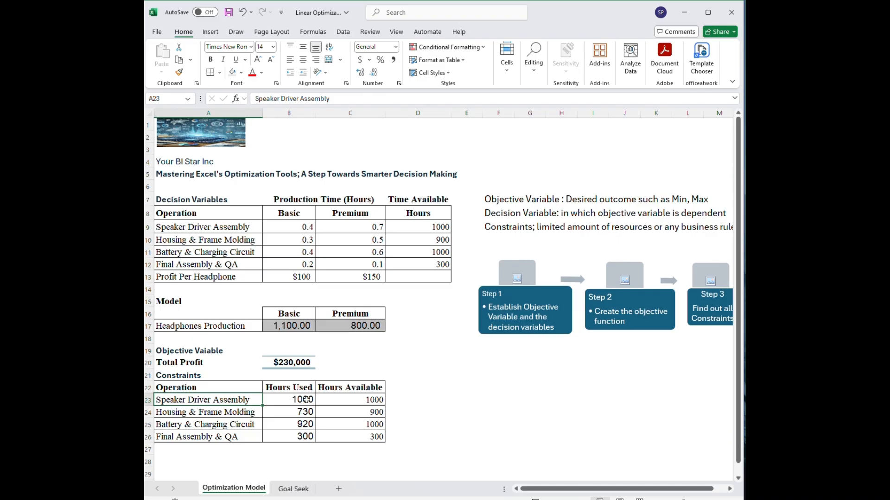
pyautogui.click(368, 400)
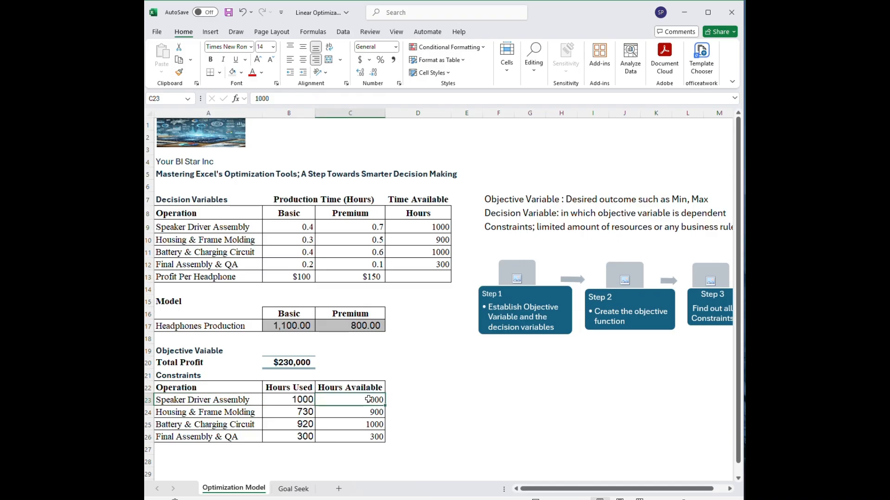
pyautogui.click(292, 401)
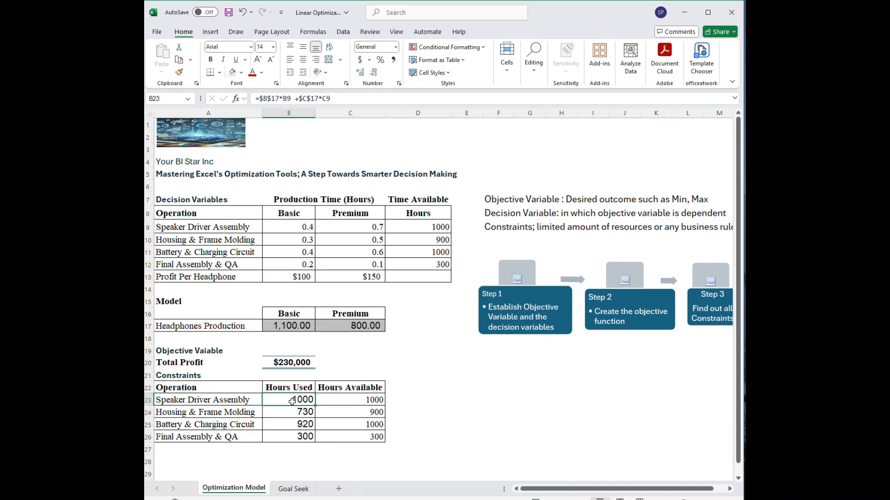
pyautogui.click(180, 412)
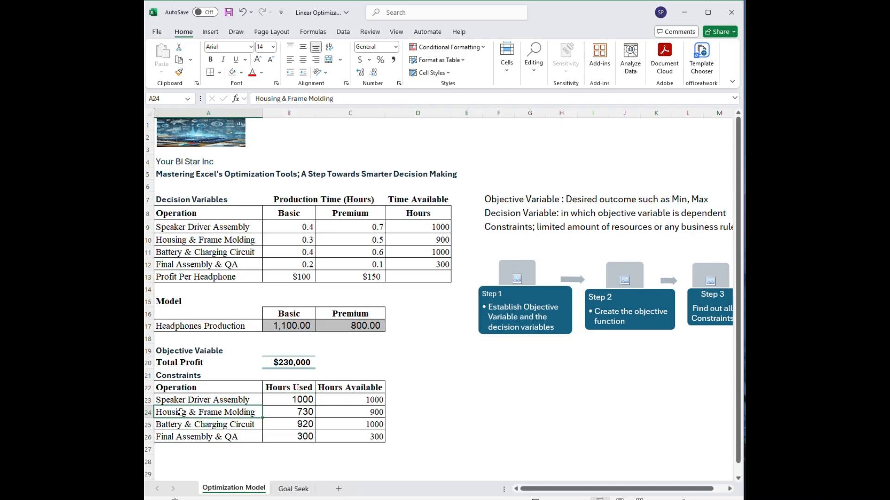
pyautogui.click(364, 412)
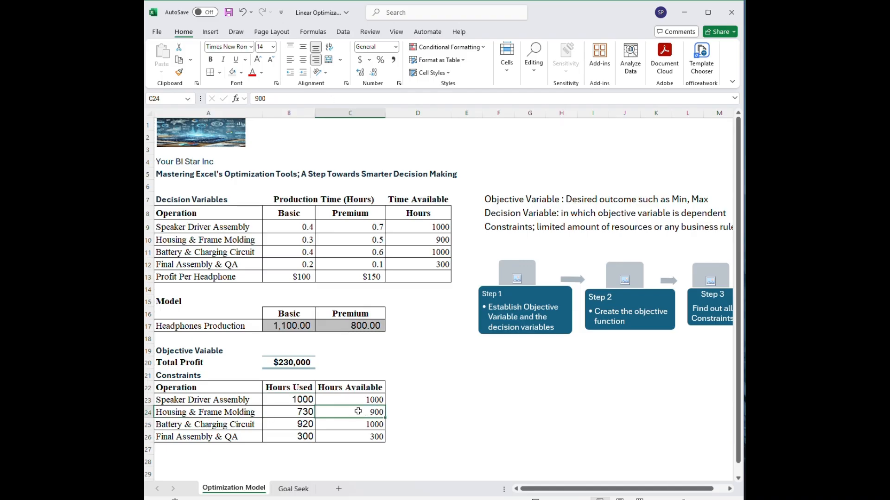
pyautogui.click(311, 413)
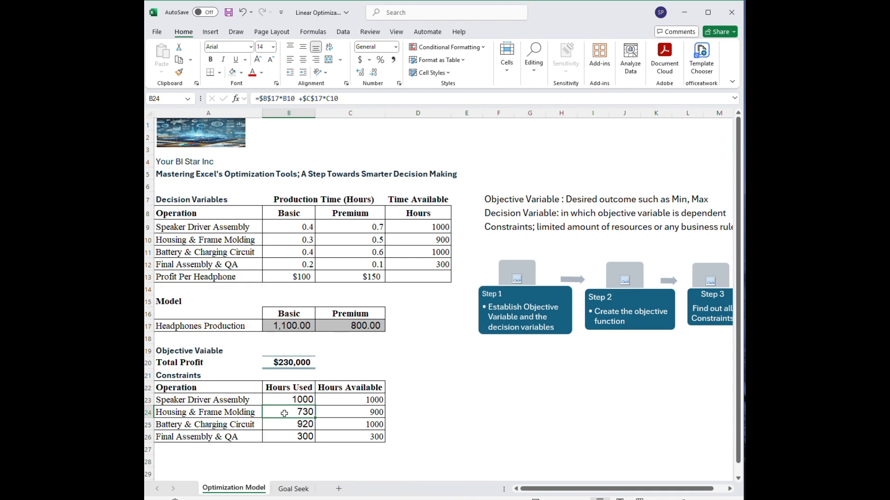
pyautogui.click(183, 425)
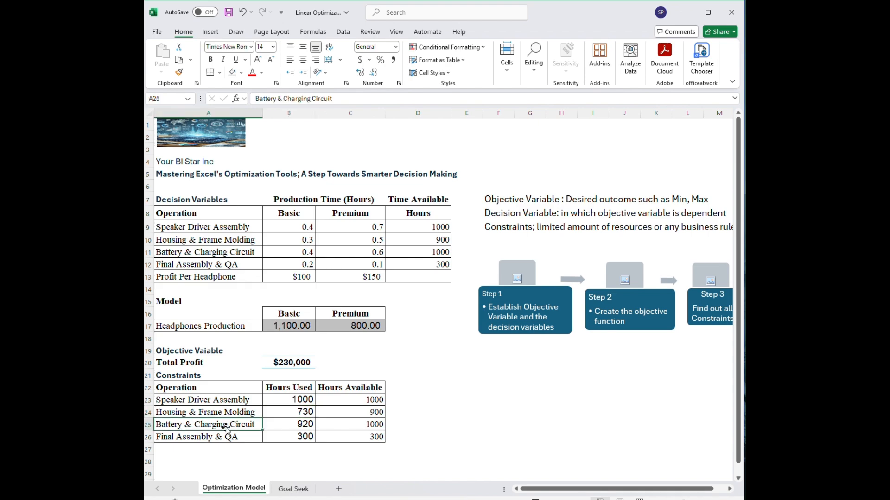
pyautogui.click(356, 423)
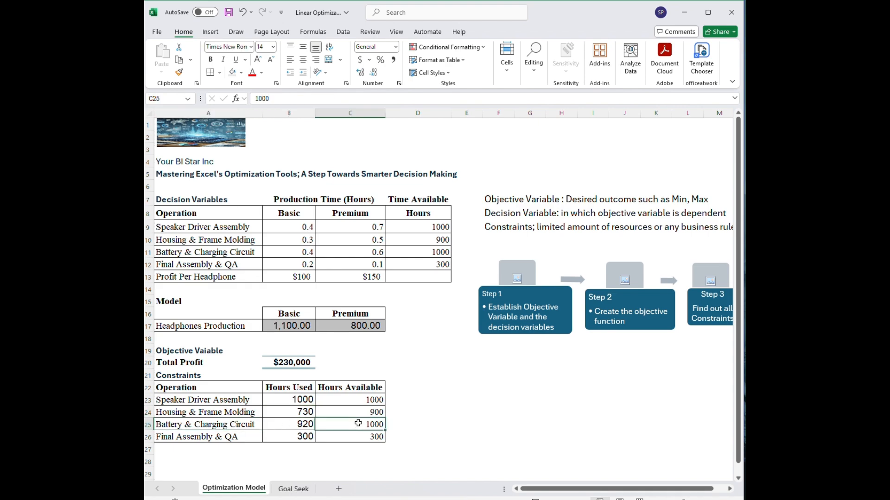
pyautogui.click(301, 424)
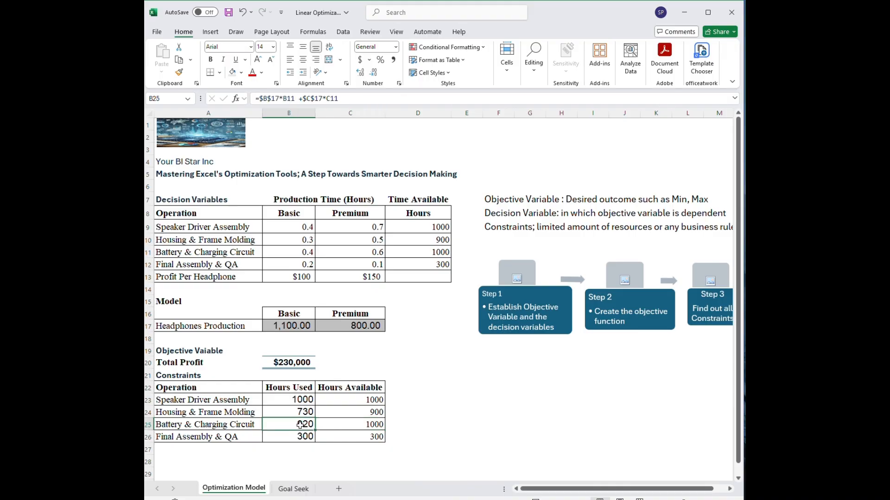
pyautogui.click(191, 441)
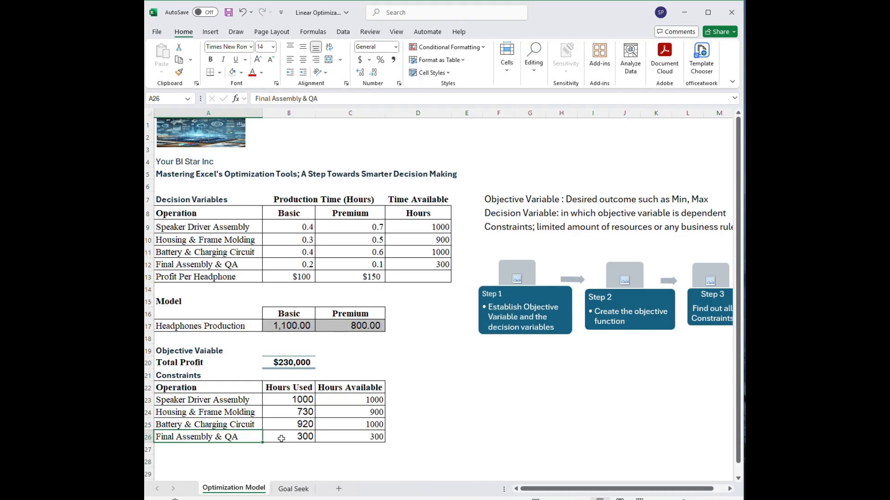
pyautogui.click(352, 438)
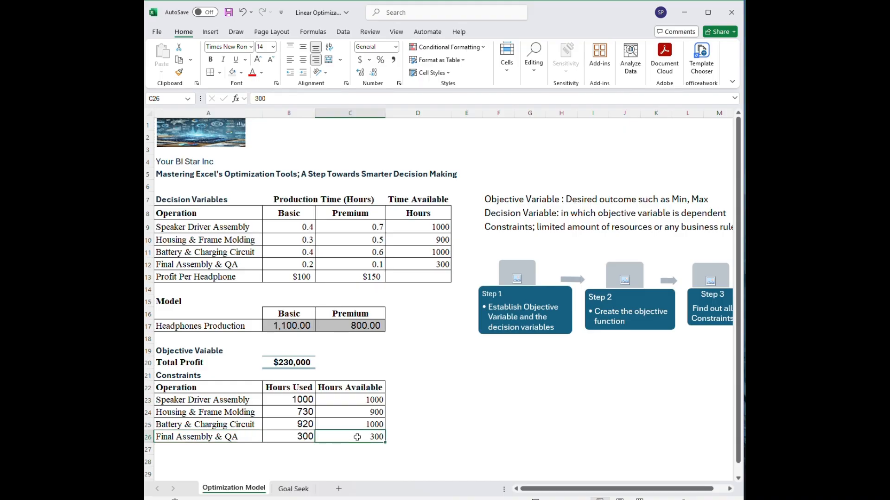
pyautogui.click(355, 410)
pyautogui.moveTo(355, 410); pyautogui.dragTo(362, 424)
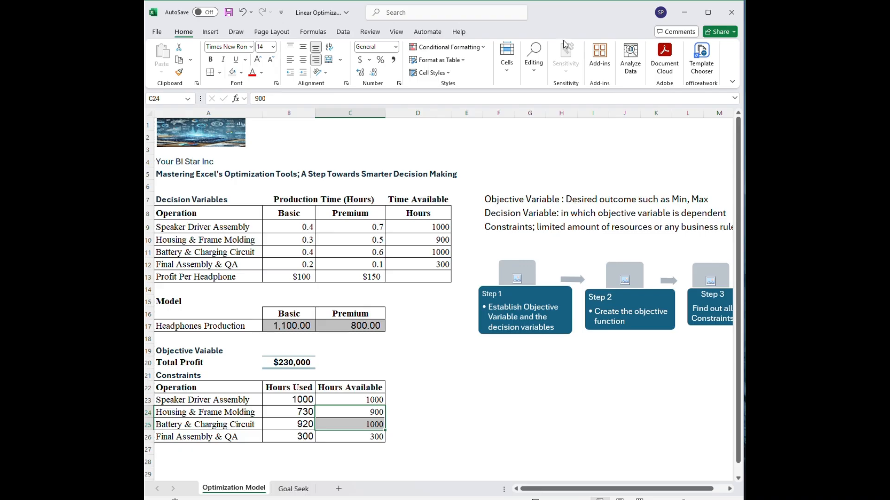
pyautogui.click(561, 17)
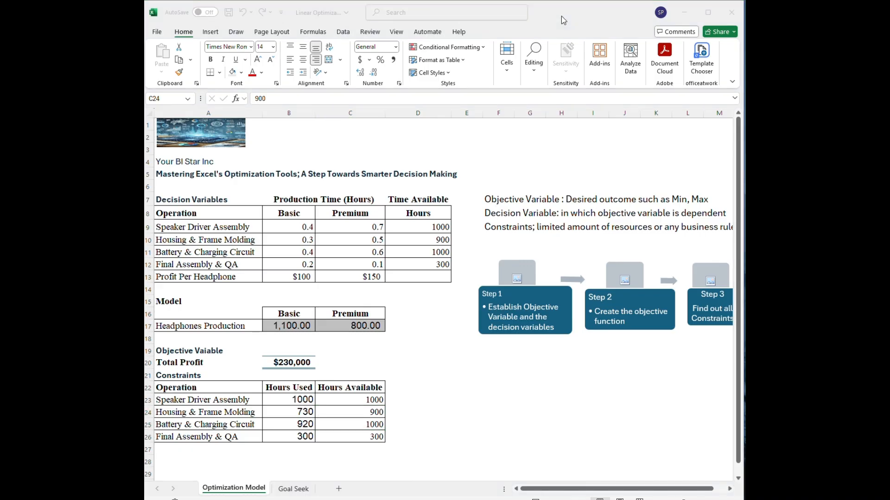